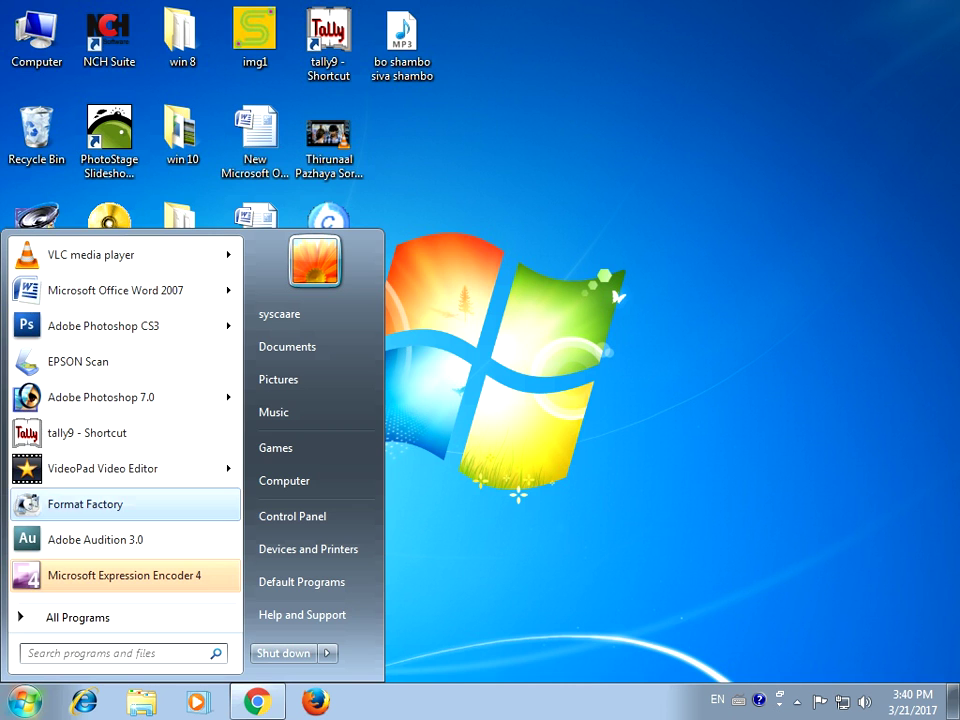
# Step: Launch Adobe Photoshop 7.0 from the Windows 7 Start menu
pyautogui.click(100, 397)
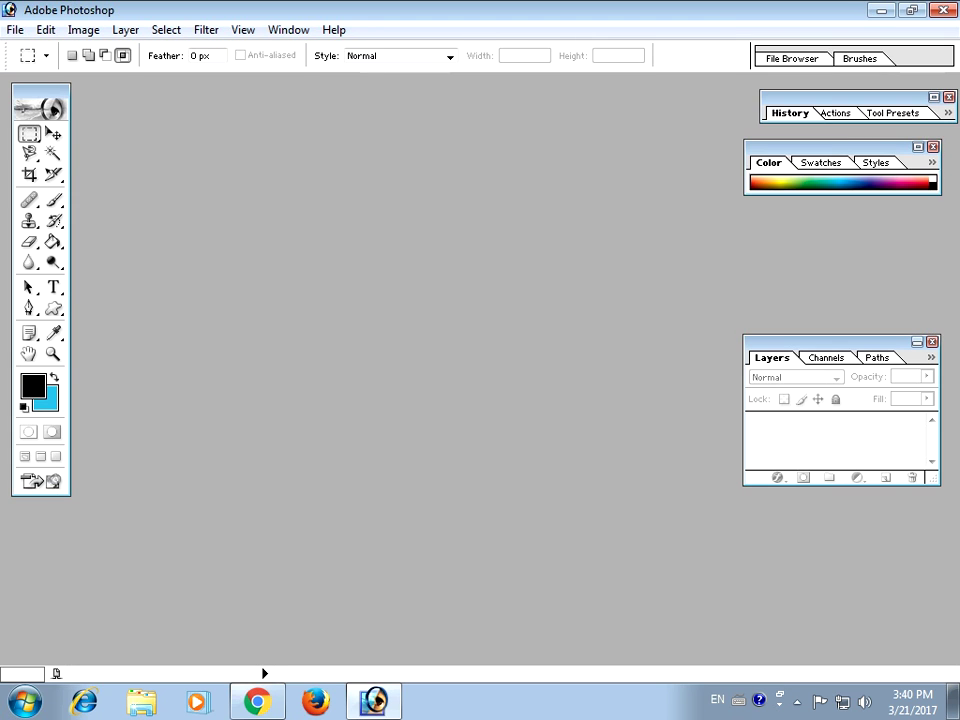
# Step: Open the portrait JPG from the Desktop and maximize its document window
pyautogui.hotkey('alt', 'f')
pyautogui.press('Down')
pyautogui.press('Return')
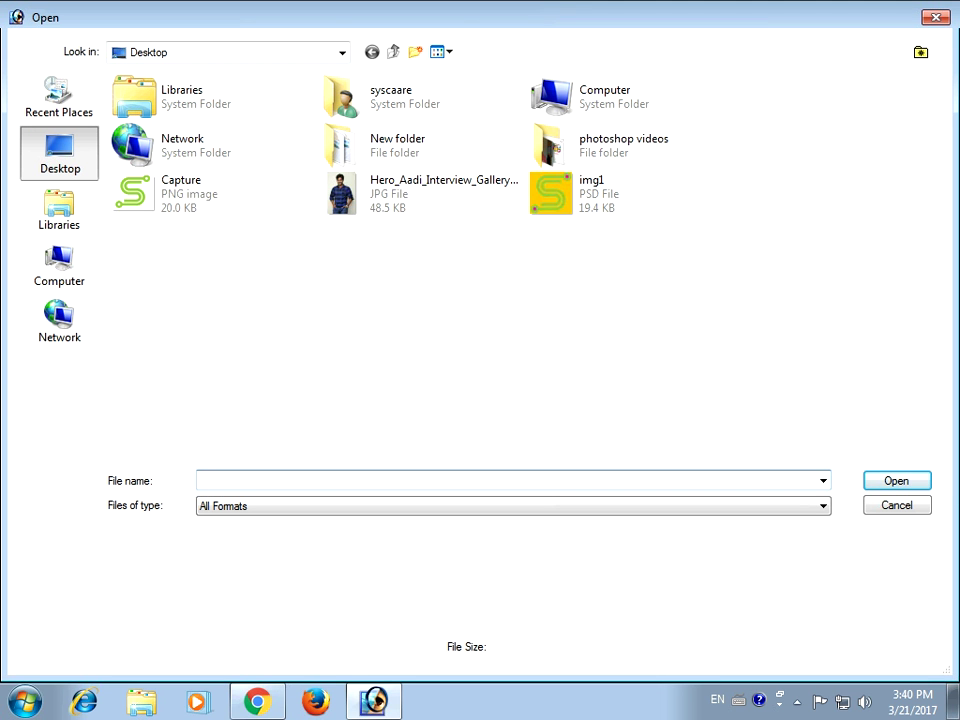
pyautogui.click(420, 242)
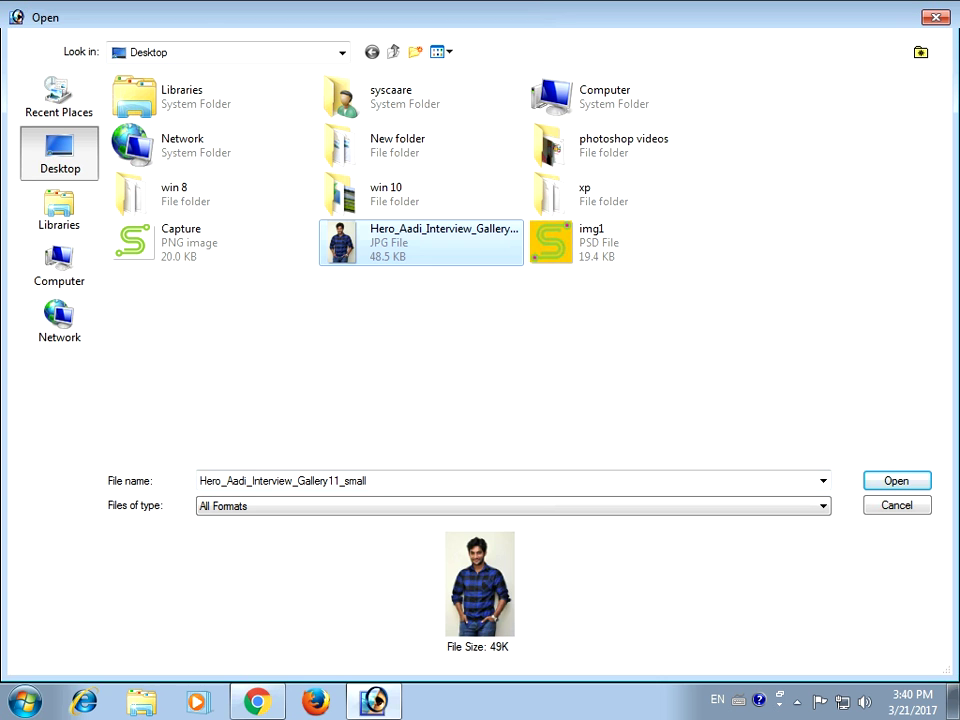
pyautogui.press('Return')
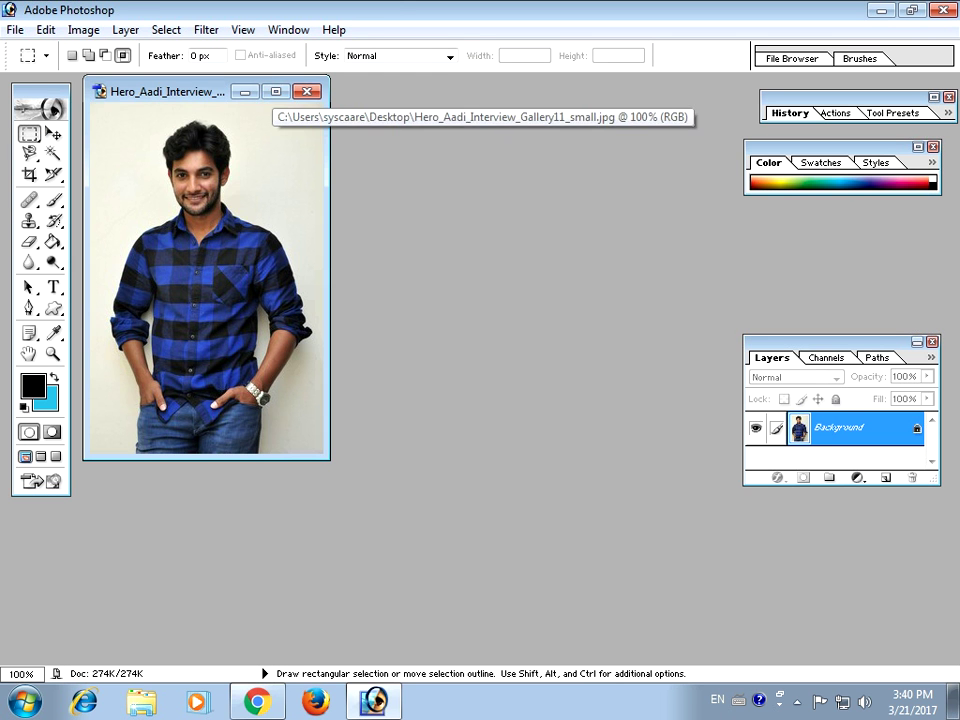
pyautogui.doubleClick(200, 91)
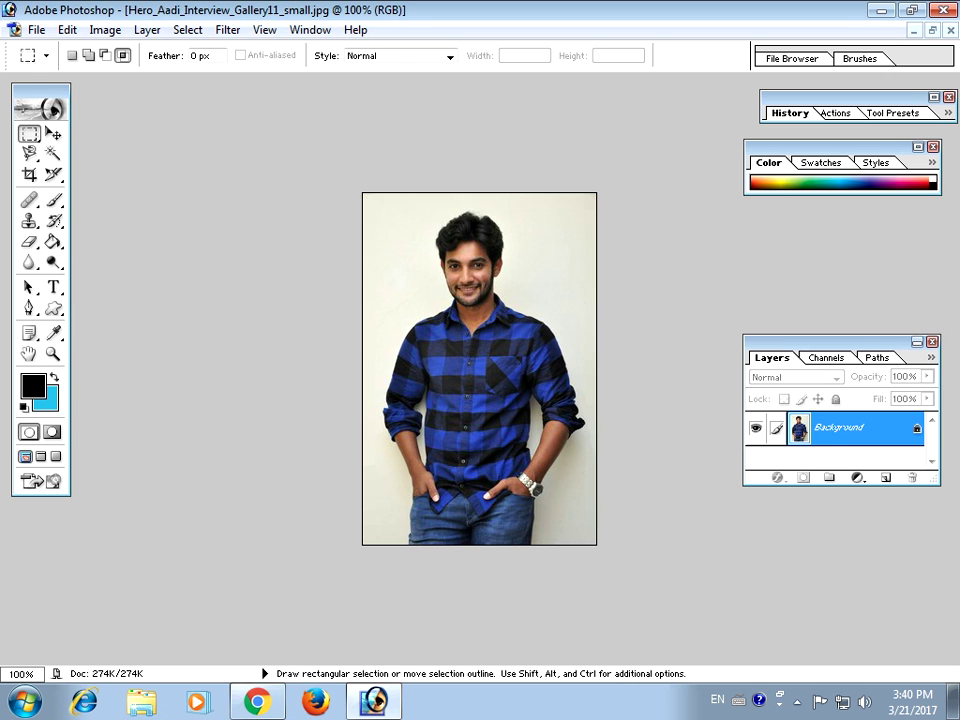
# Step: Set the Crop tool to width 3.5 cm, height 4.5 cm and resolution 300
pyautogui.press('c')
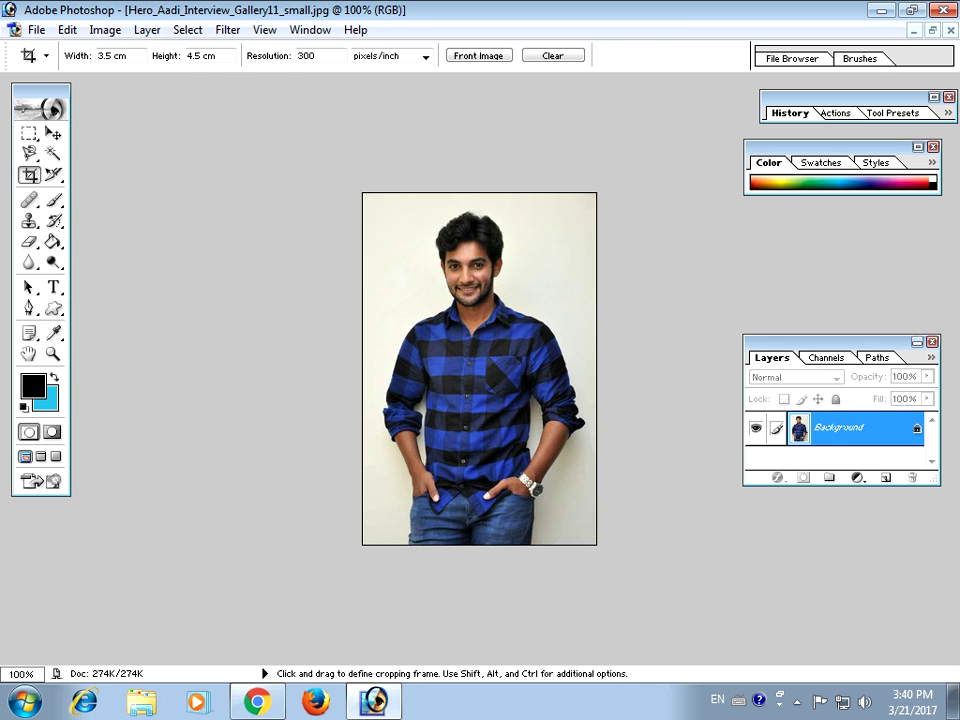
pyautogui.press('Return')
pyautogui.write('3.5cm')
pyautogui.press('Tab')
pyautogui.write('4.5cm')
pyautogui.press('Tab')
pyautogui.write('300')
# Step: Crop to the head and shoulders with the face centred, then zoom out
pyautogui.moveTo(395, 209); pyautogui.dragTo(531, 384)
pyautogui.moveTo(463, 296); pyautogui.dragTo(478, 291)
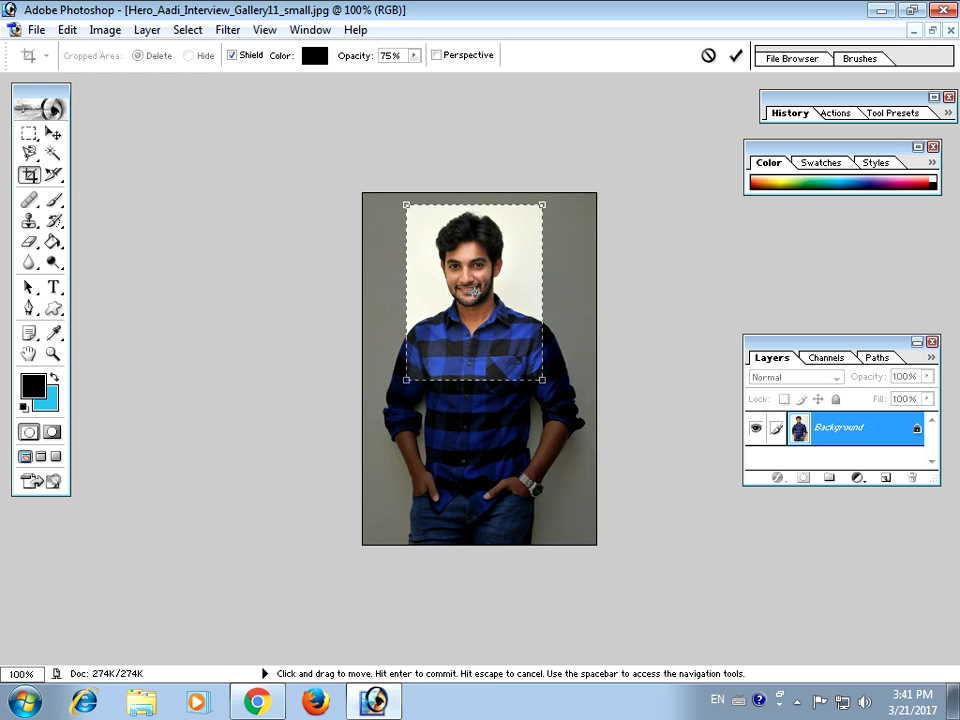
pyautogui.moveTo(478, 291); pyautogui.dragTo(474, 293)
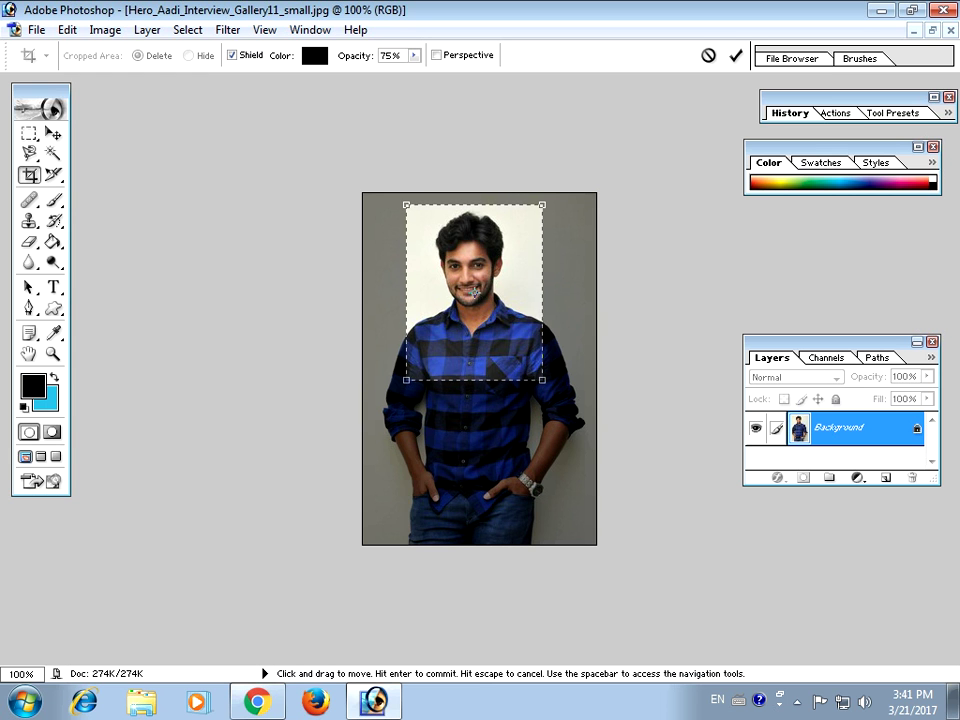
pyautogui.rightClick(474, 292)
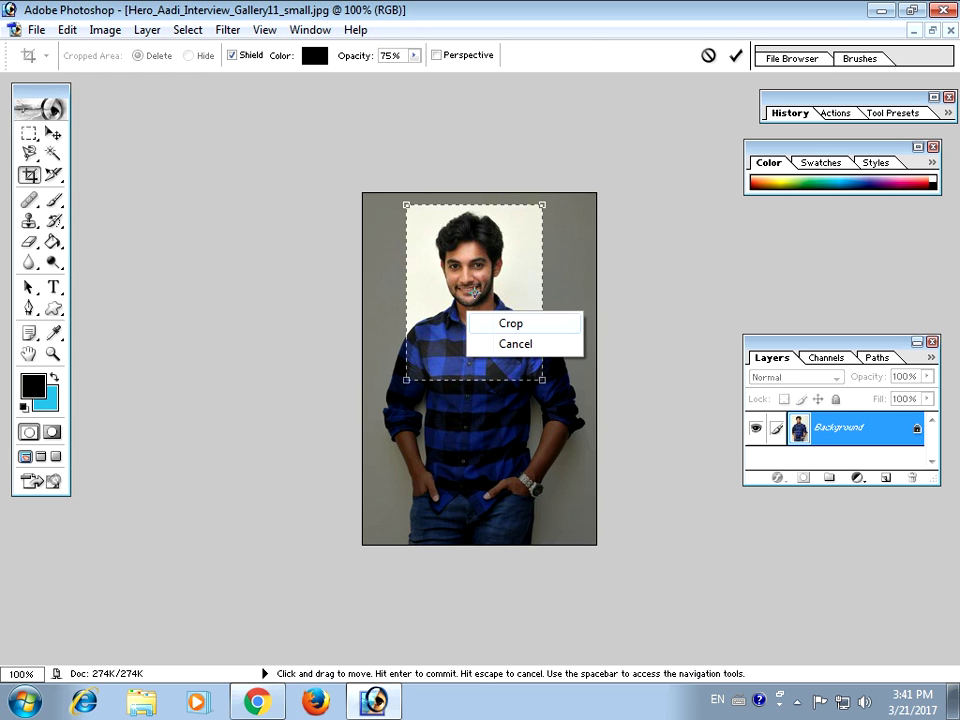
pyautogui.click(510, 323)
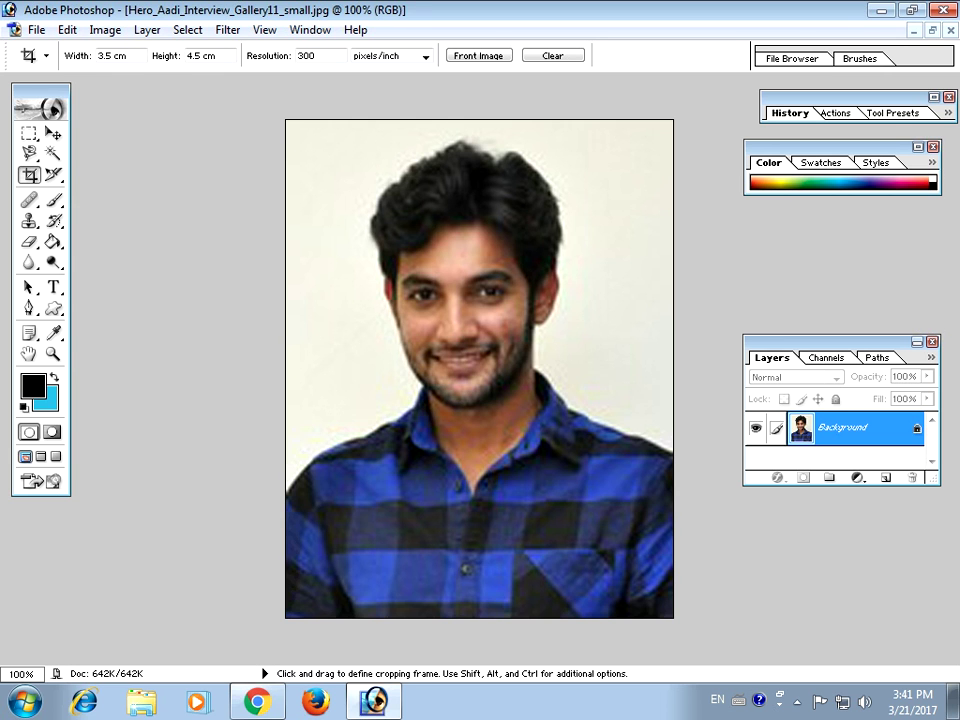
pyautogui.hotkey('ctrl', '-')
pyautogui.hotkey('ctrl', '-')
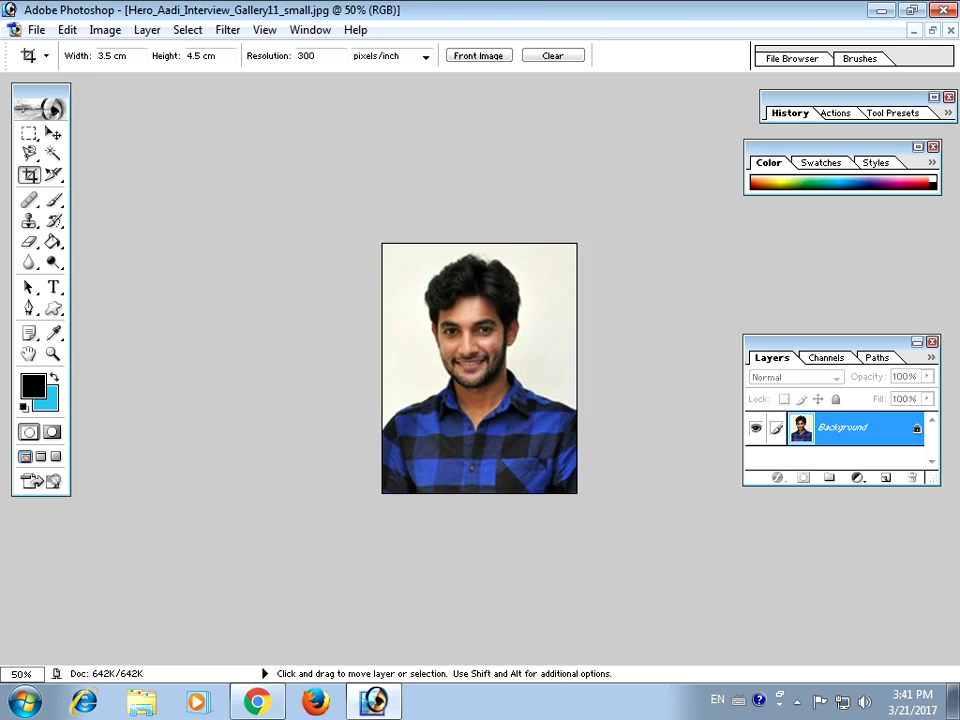
pyautogui.hotkey('ctrl', '-')
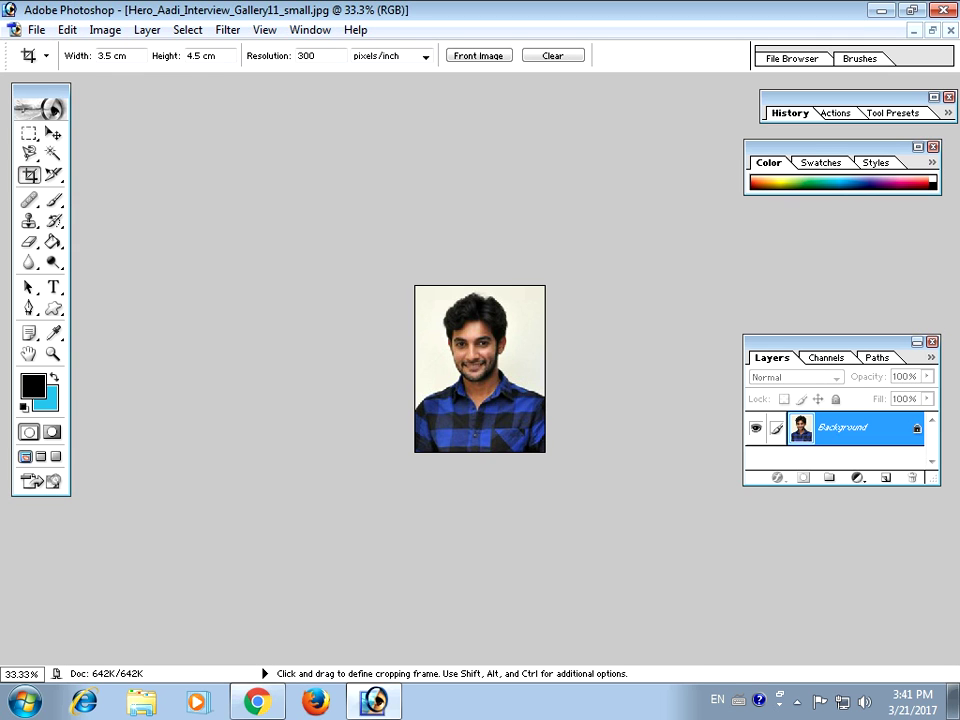
# Step: Magic-wand the white background, fill it with cyan, and deselect
pyautogui.press('w')
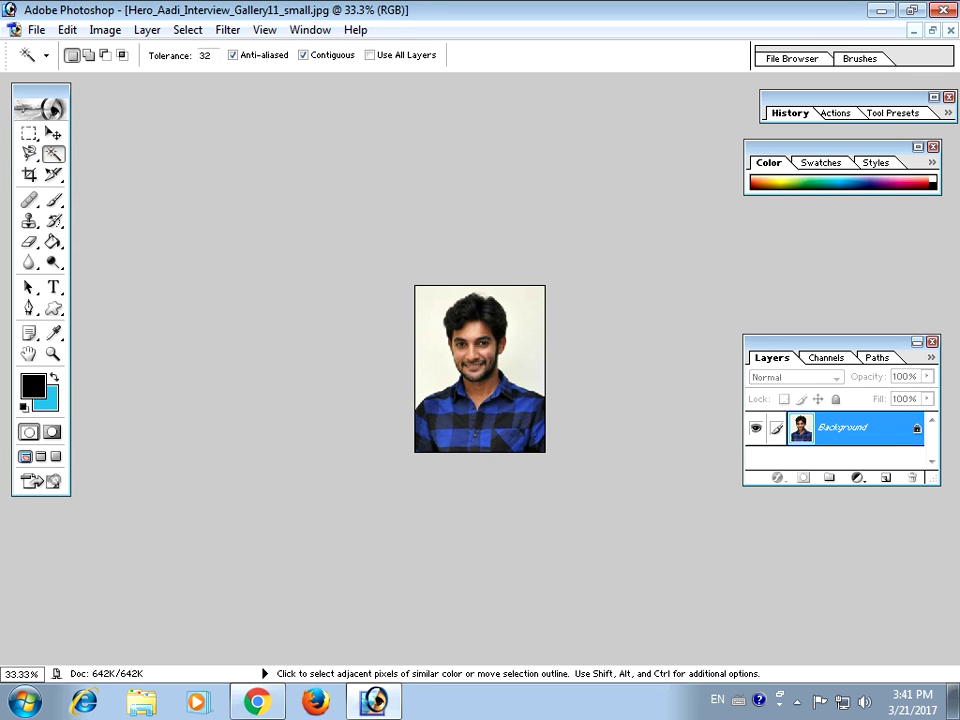
pyautogui.click(430, 310)
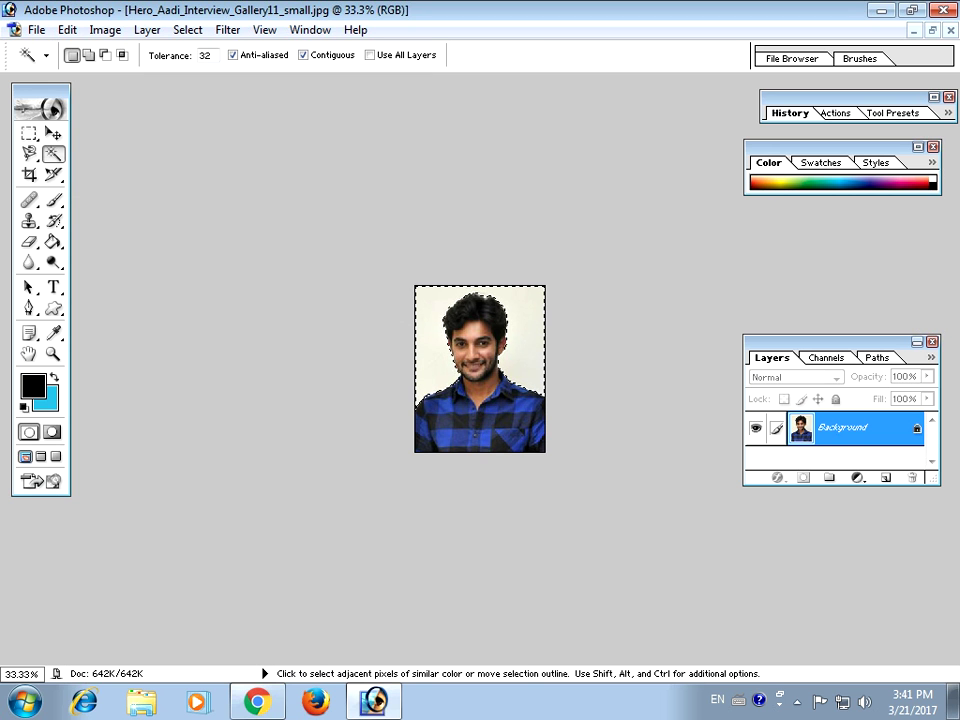
pyautogui.press('ctrl')
pyautogui.hotkey('ctrl', 'BackSpace')
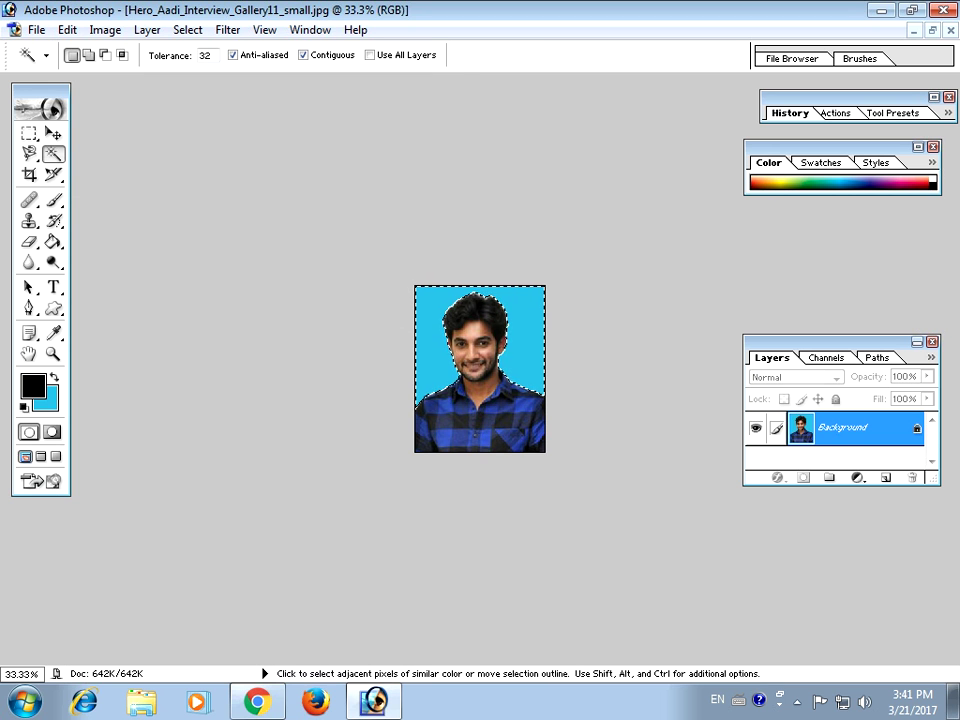
pyautogui.hotkey('ctrl', 'd')
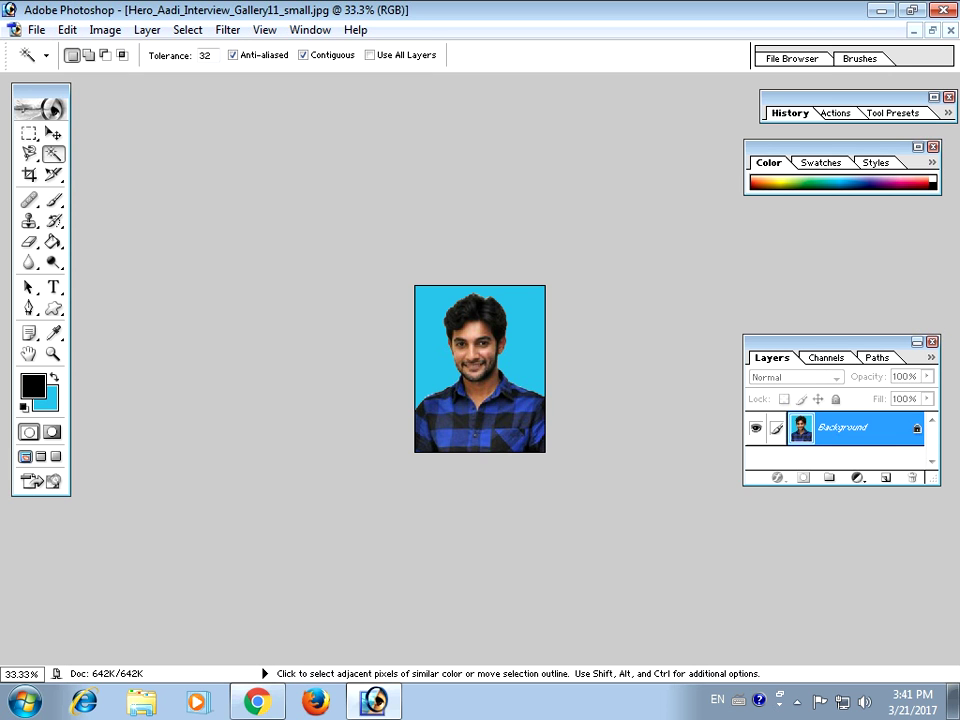
pyautogui.click(45, 398)
# Step: Make the background colour near-white, then stroke the whole canvas with a 5 px black border
pyautogui.click(269, 248)
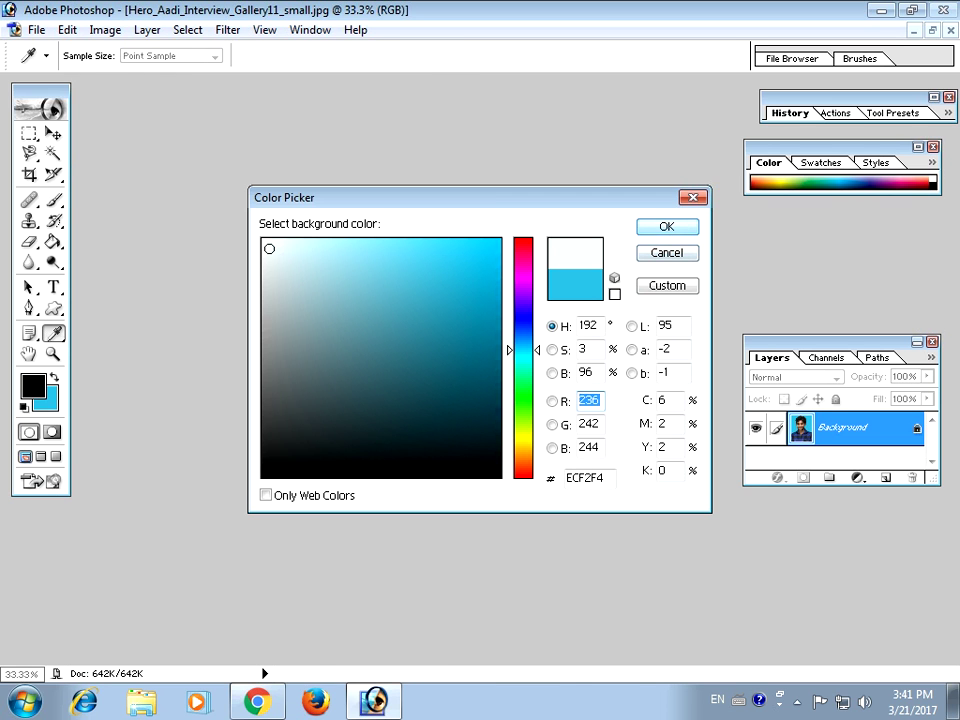
pyautogui.press('Return')
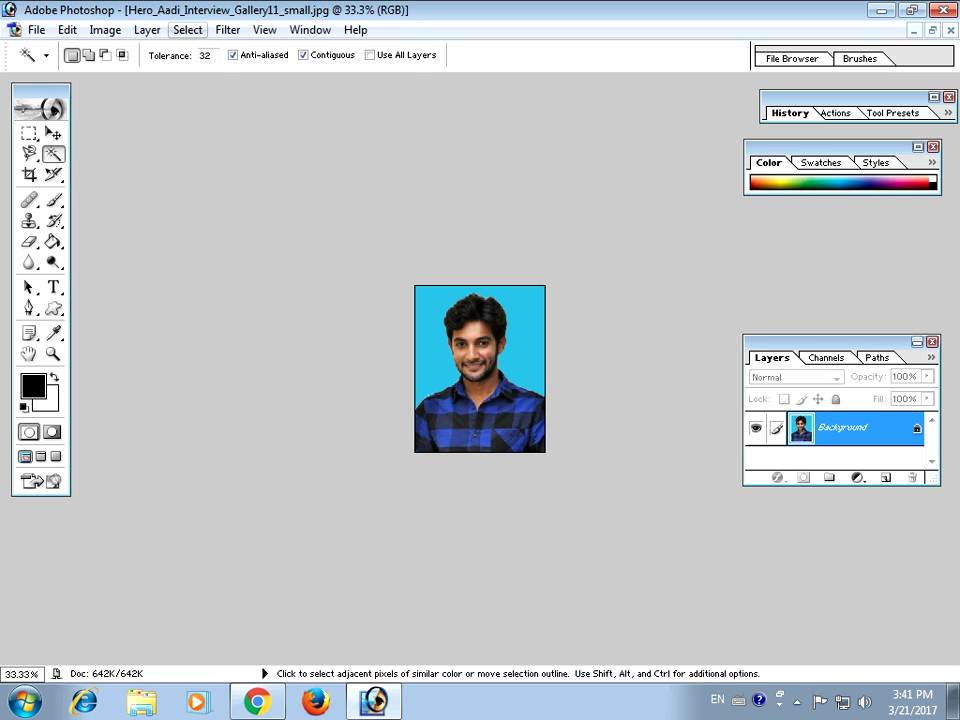
pyautogui.click(187, 30)
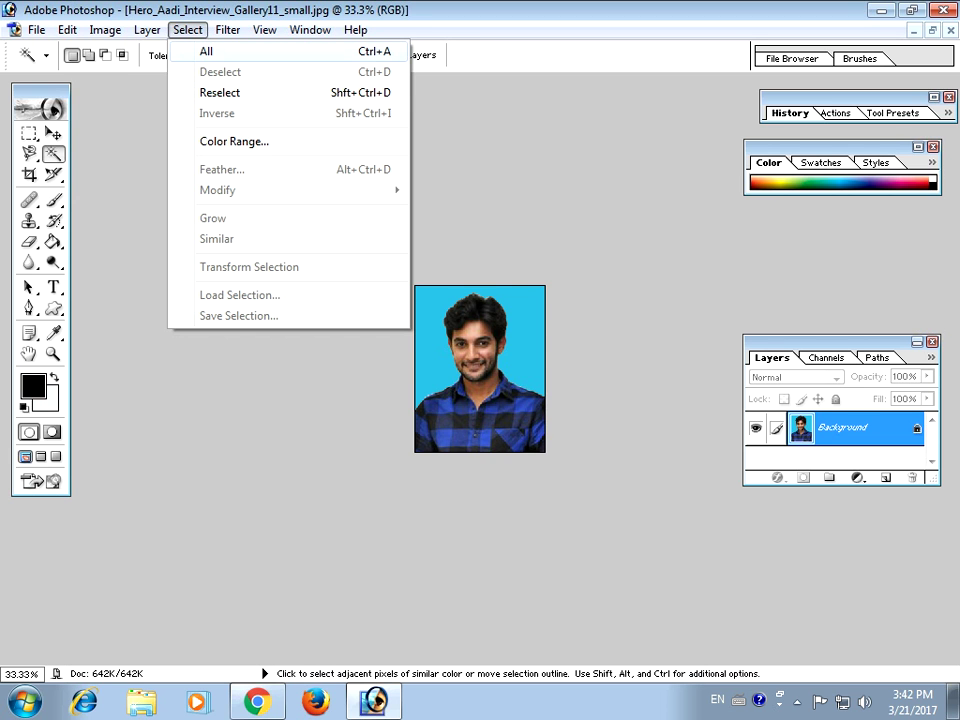
pyautogui.click(206, 51)
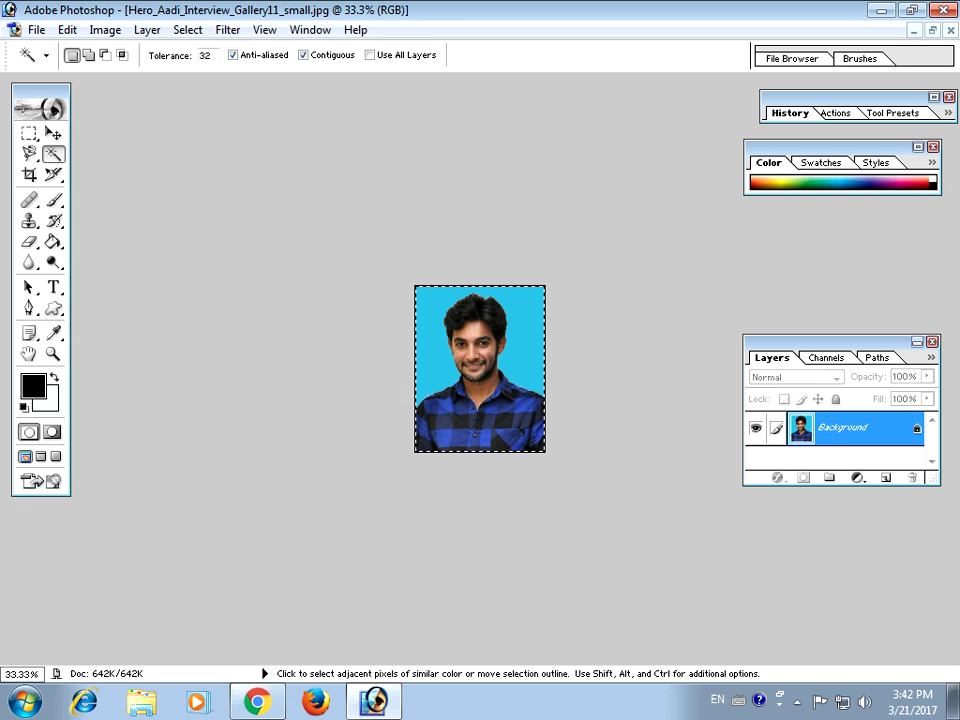
pyautogui.click(67, 30)
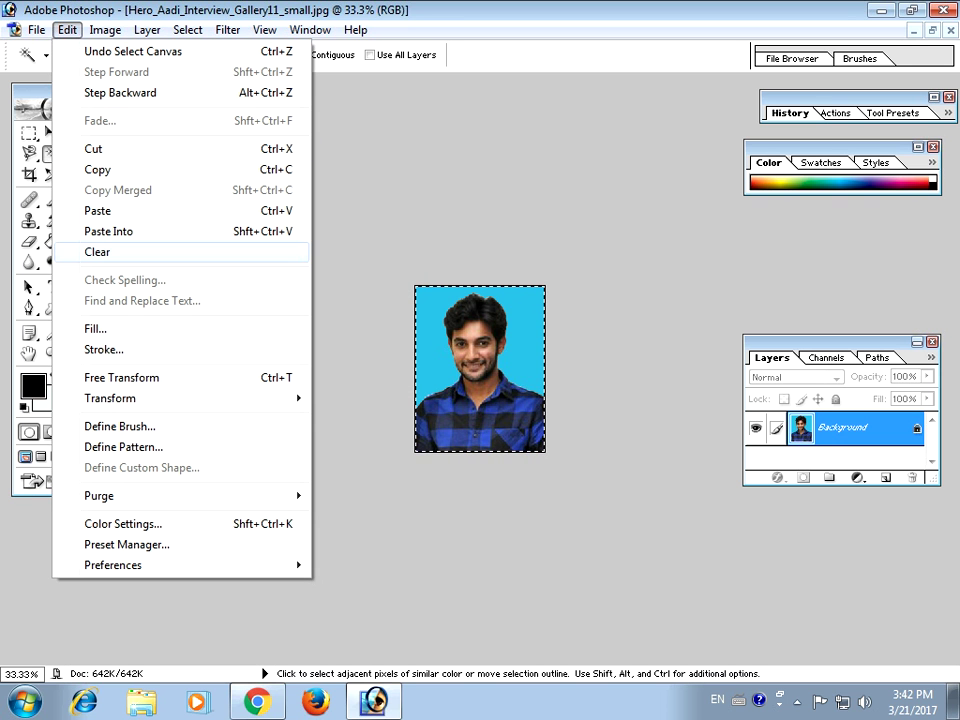
pyautogui.click(300, 349)
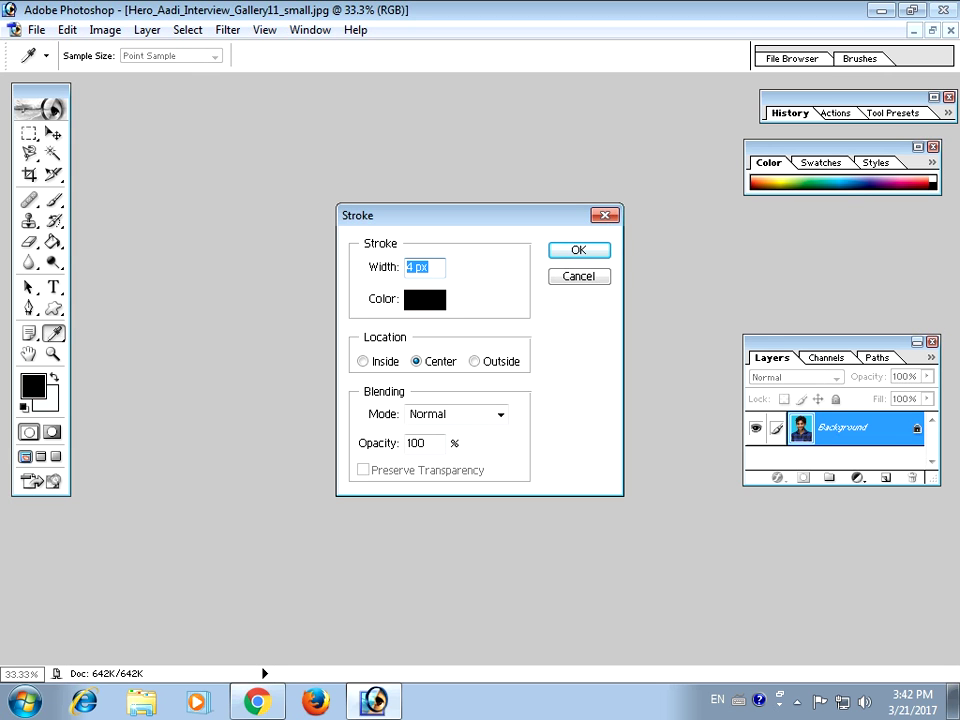
pyautogui.write('5')
pyautogui.press('Return')
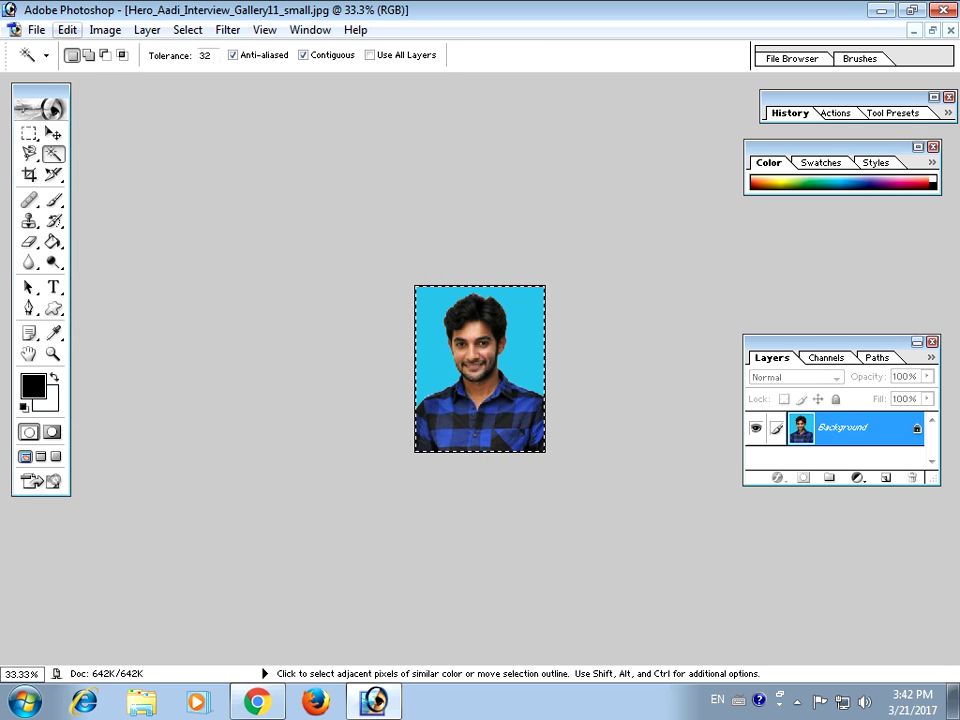
# Step: Free Transform the portrait, pulling its top, side and bottom edges inward
pyautogui.click(67, 29)
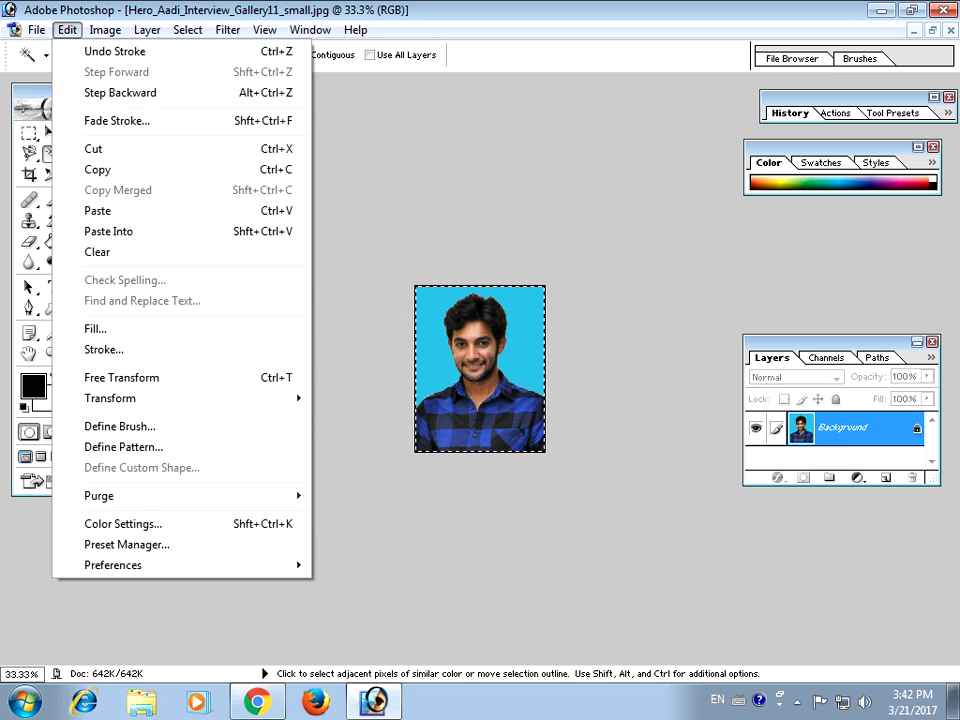
pyautogui.click(121, 377)
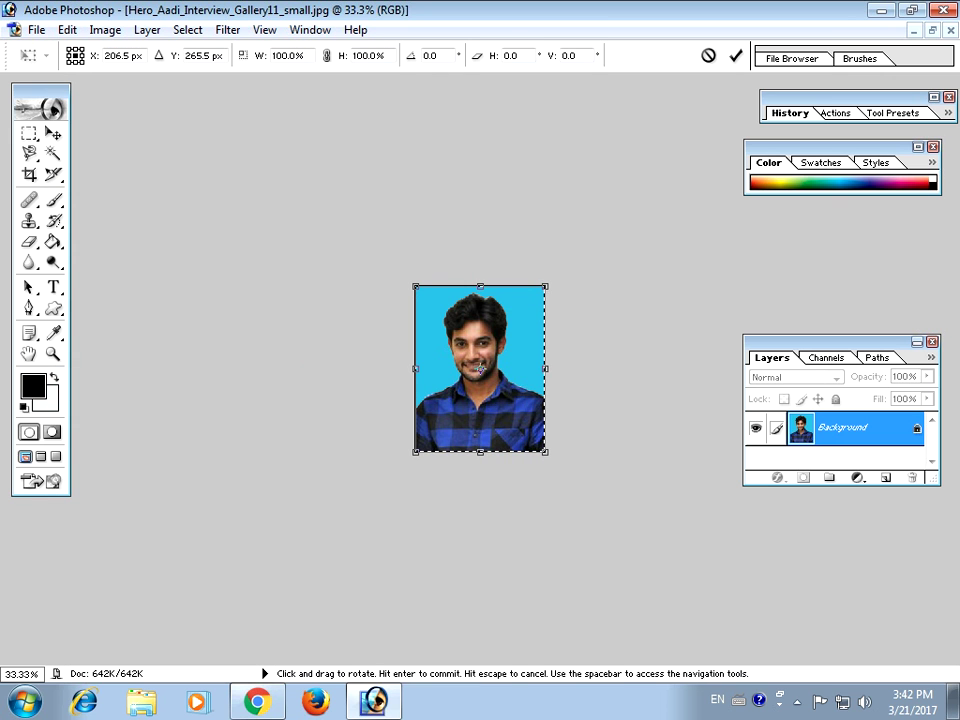
pyautogui.moveTo(480, 286); pyautogui.dragTo(480, 298)
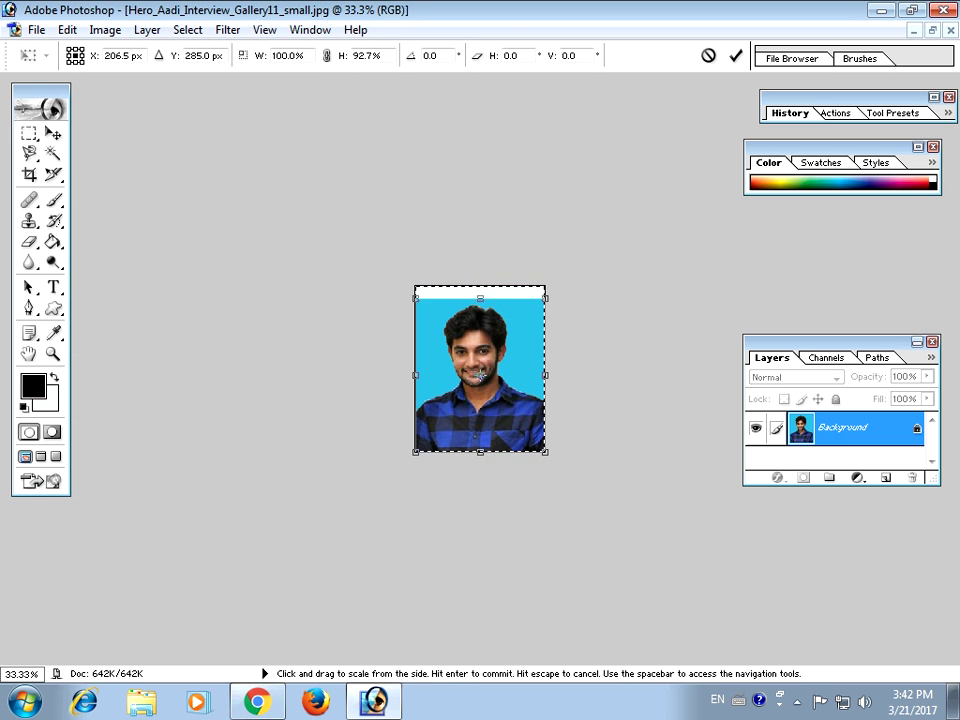
pyautogui.moveTo(545, 375); pyautogui.dragTo(535, 375)
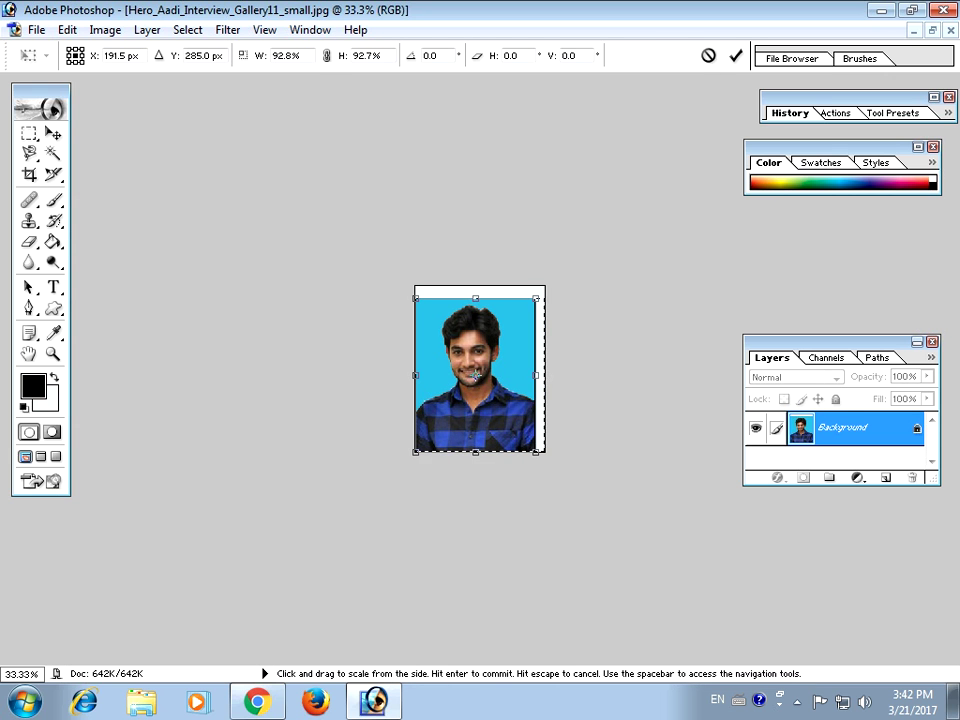
pyautogui.moveTo(415, 375); pyautogui.dragTo(428, 375)
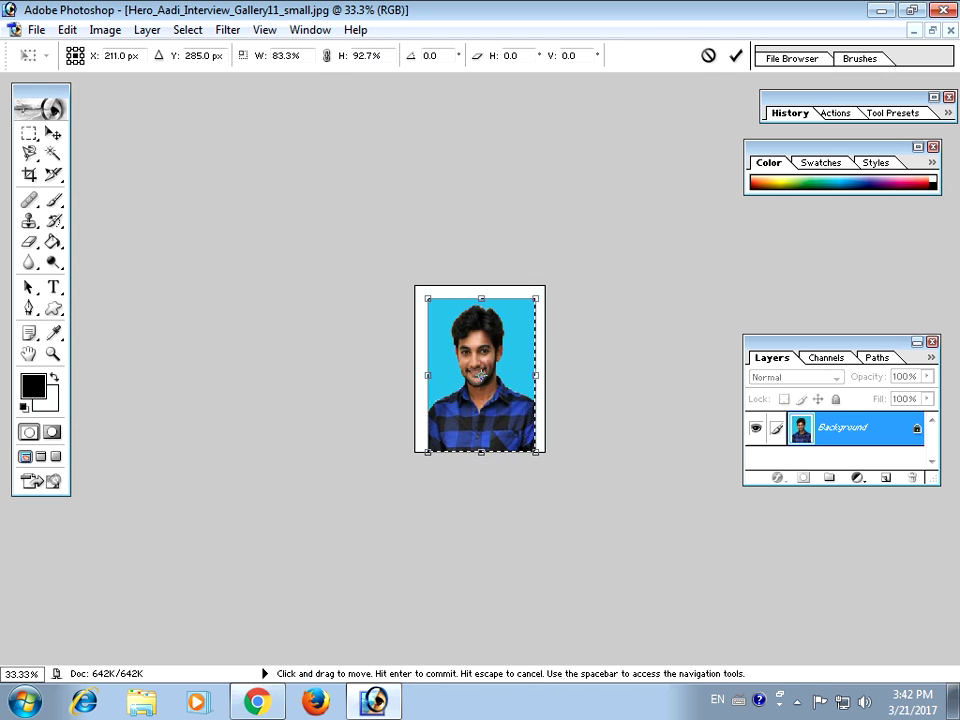
pyautogui.moveTo(480, 452); pyautogui.dragTo(480, 444)
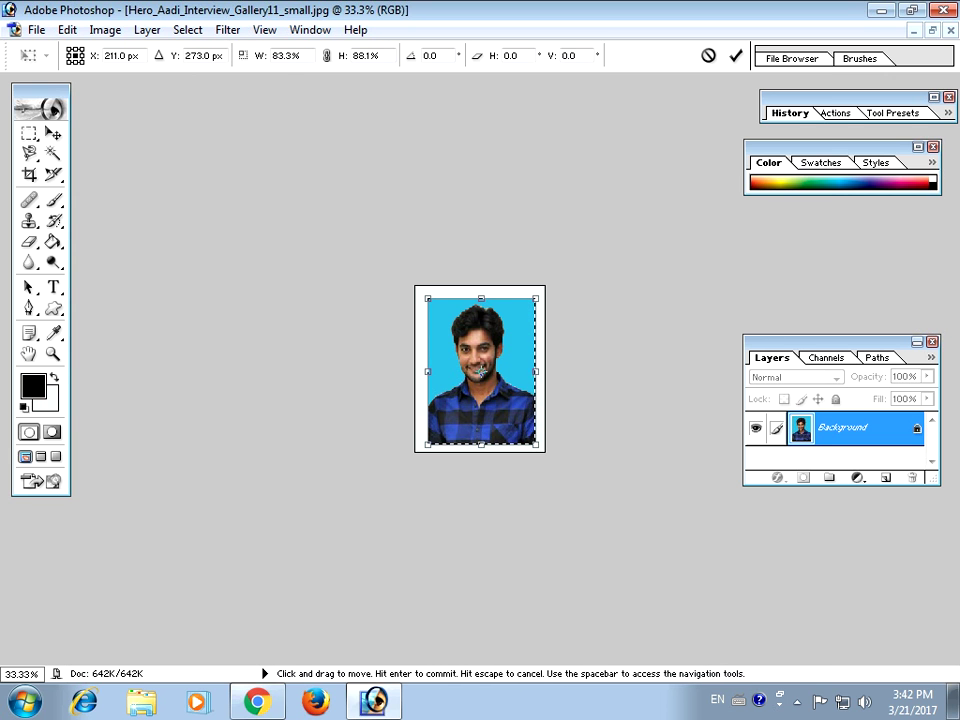
# Step: Ease the top and left edges back outward and apply the transformation
pyautogui.moveTo(481, 298)
pyautogui.mouseDown()
pyautogui.moveTo(481, 286)
pyautogui.moveTo(481, 296)
pyautogui.mouseUp()
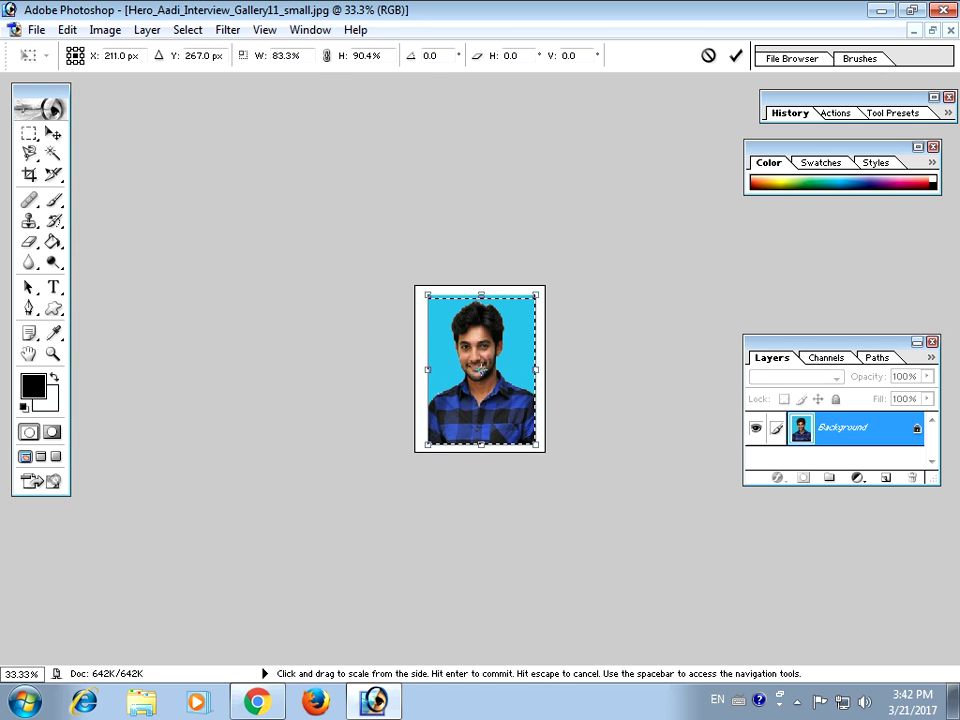
pyautogui.moveTo(428, 370)
pyautogui.mouseDown()
pyautogui.moveTo(415, 370)
pyautogui.moveTo(425, 370)
pyautogui.mouseUp()
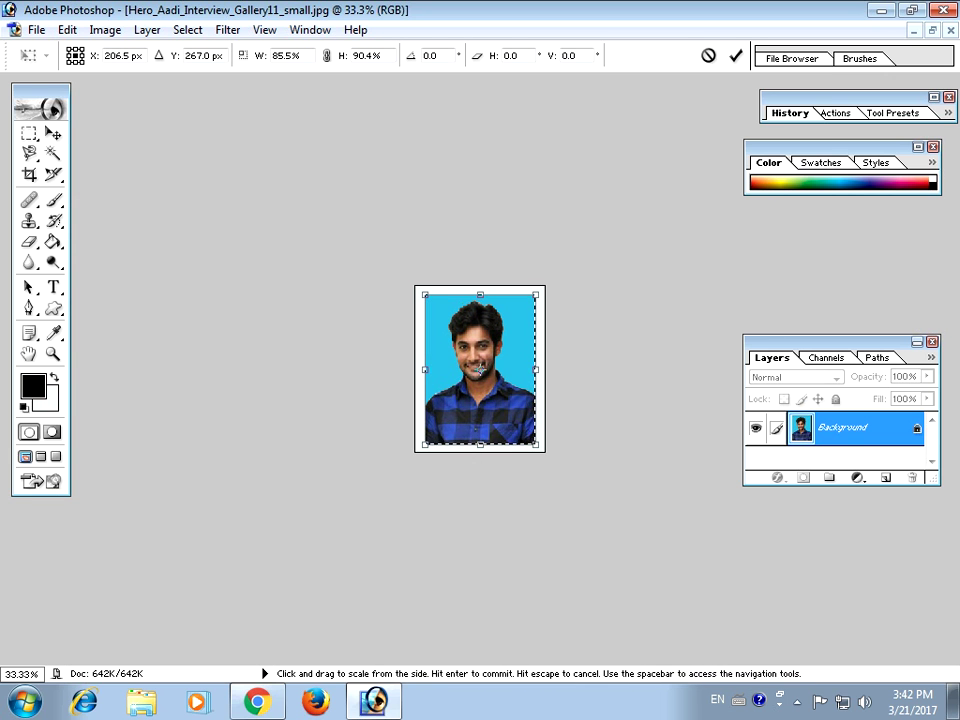
pyautogui.rightClick(475, 356)
pyautogui.click(523, 416)
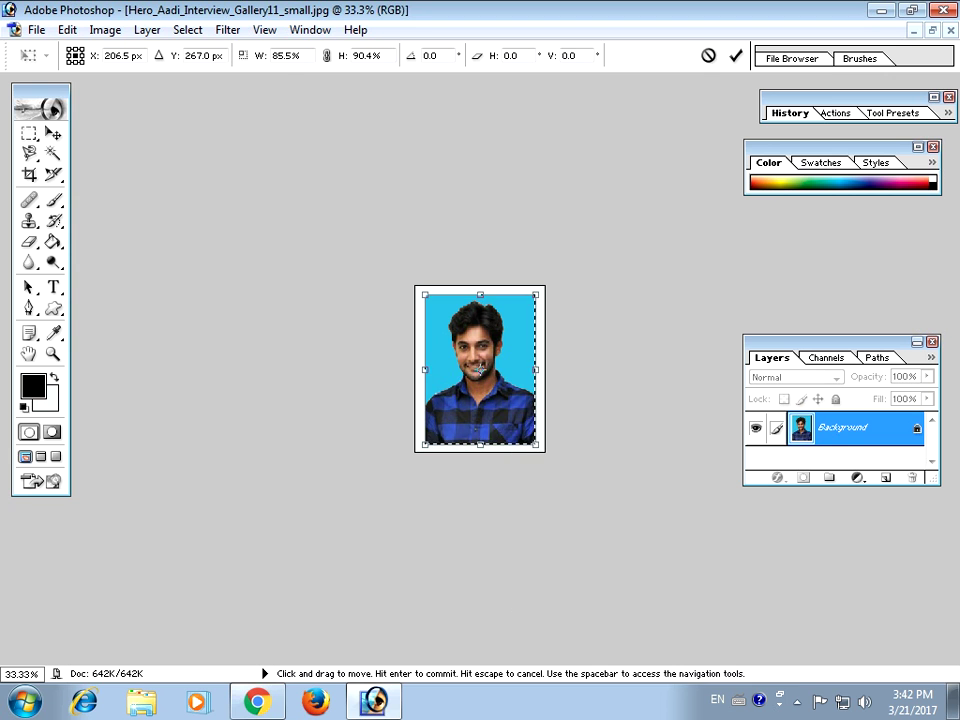
pyautogui.press('m')
pyautogui.press('Return')
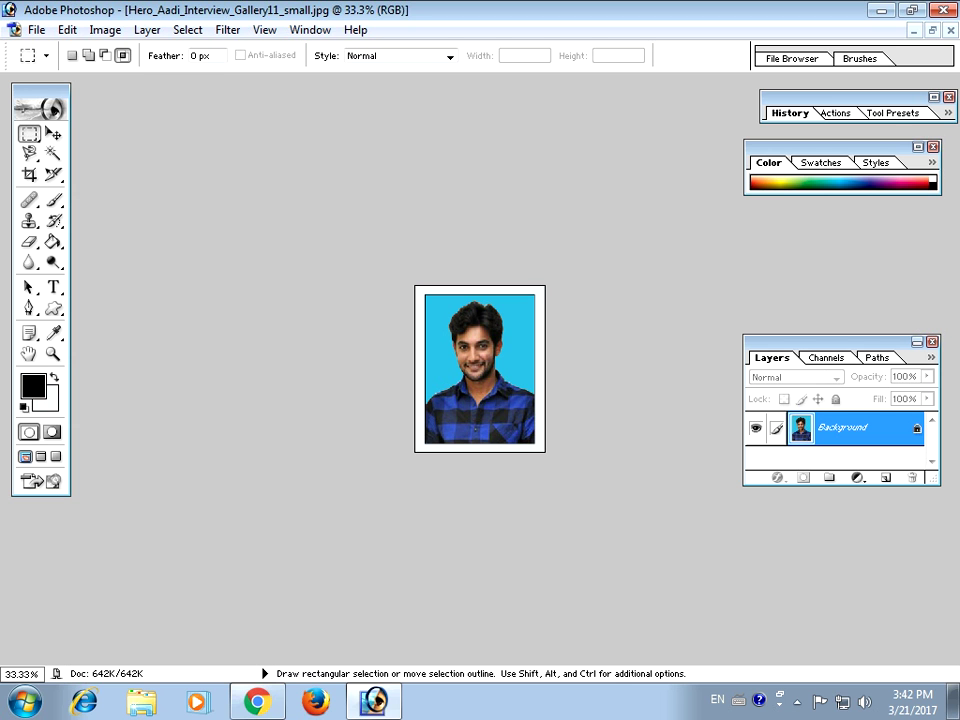
# Step: Start a new document with a width of 6 inches
pyautogui.click(36, 29)
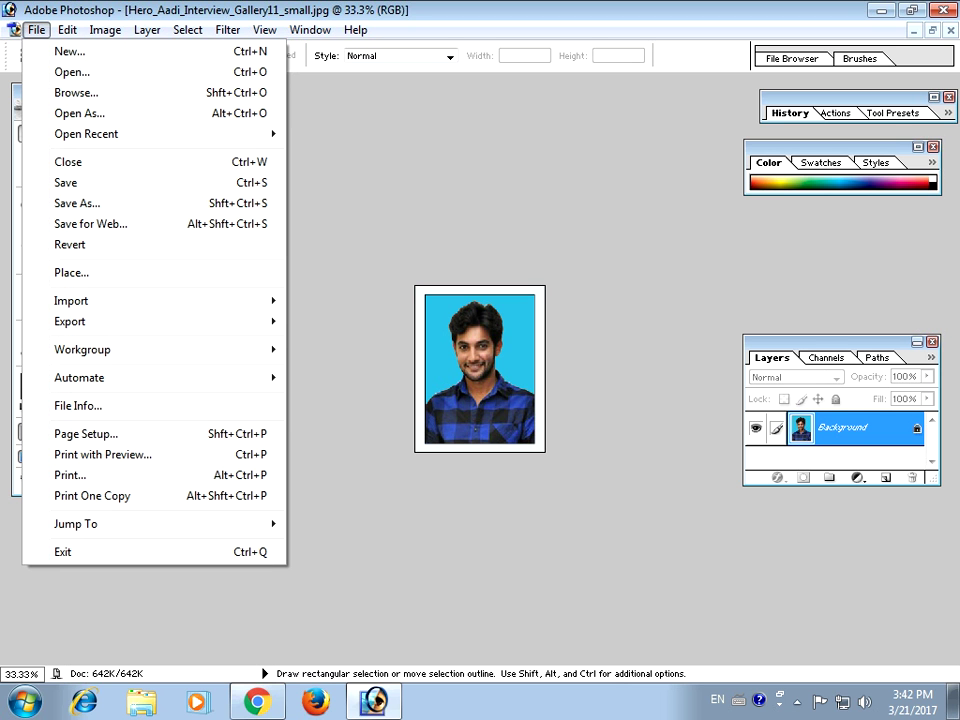
pyautogui.click(69, 51)
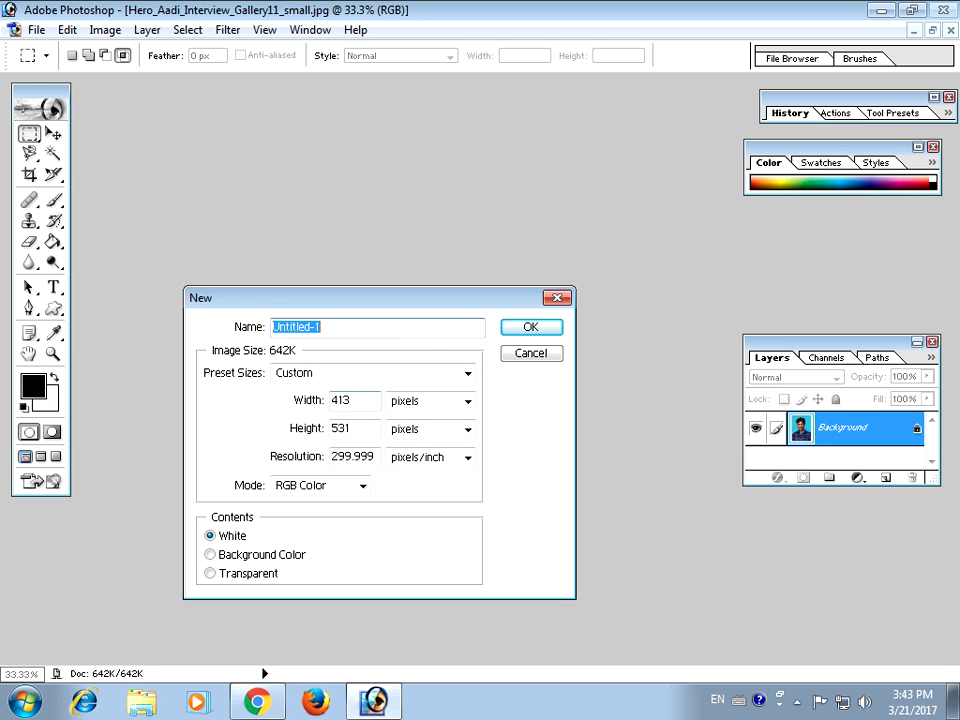
pyautogui.press('Tab')
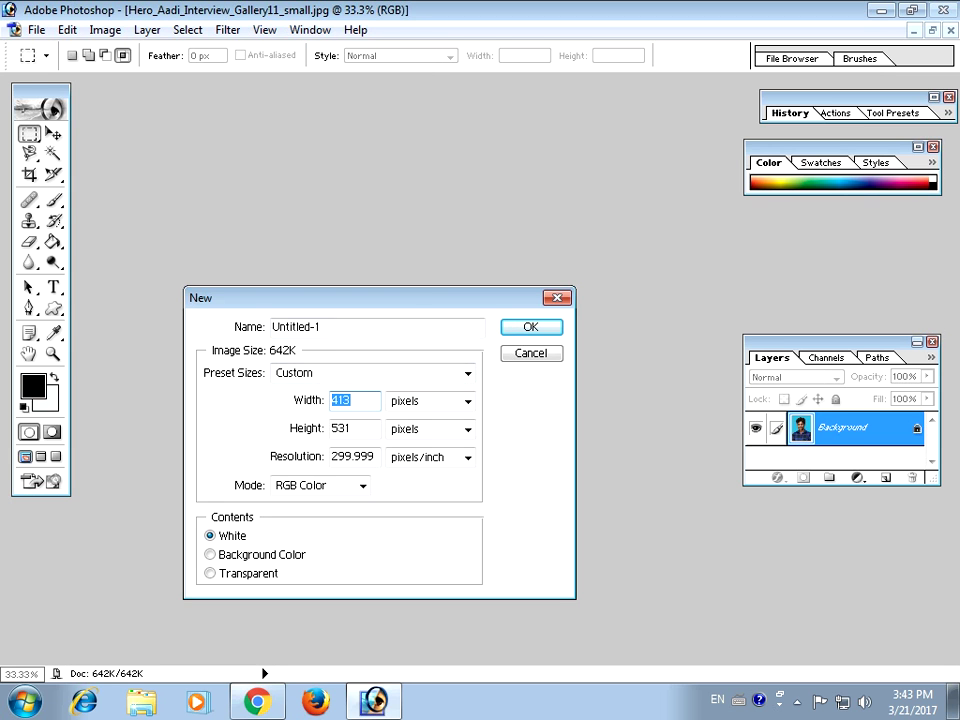
pyautogui.write('6')
pyautogui.press('Tab')
pyautogui.hotkey('alt', 'Down')
pyautogui.press('Down')
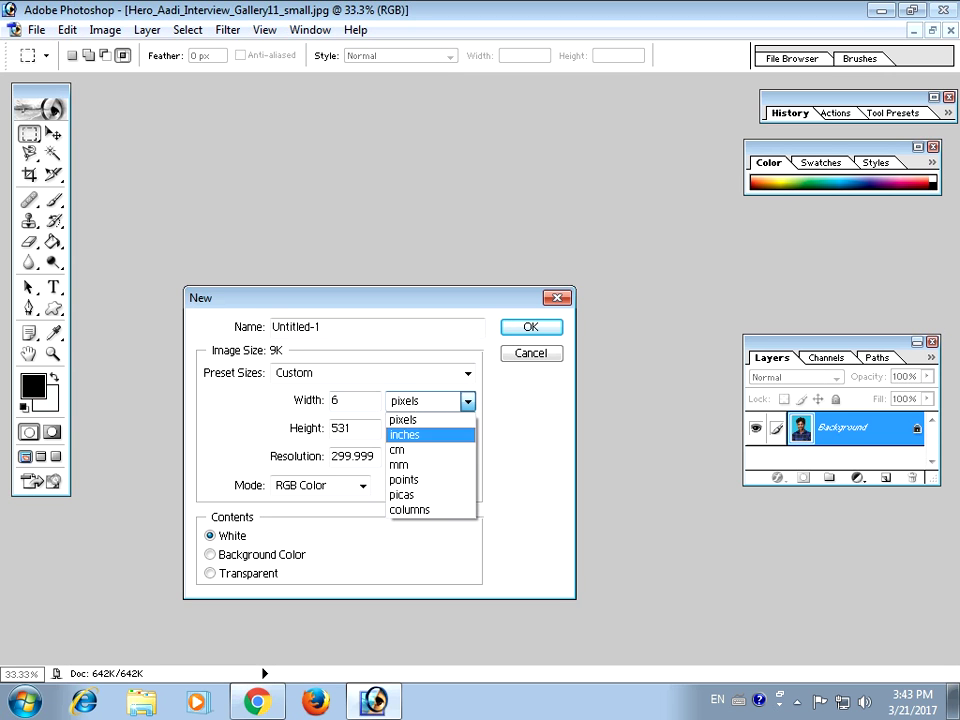
pyautogui.press('Return')
# Step: Give the new document a height of 4 inches and resolution 300
pyautogui.press('Tab')
pyautogui.press('Tab')
pyautogui.write('4')
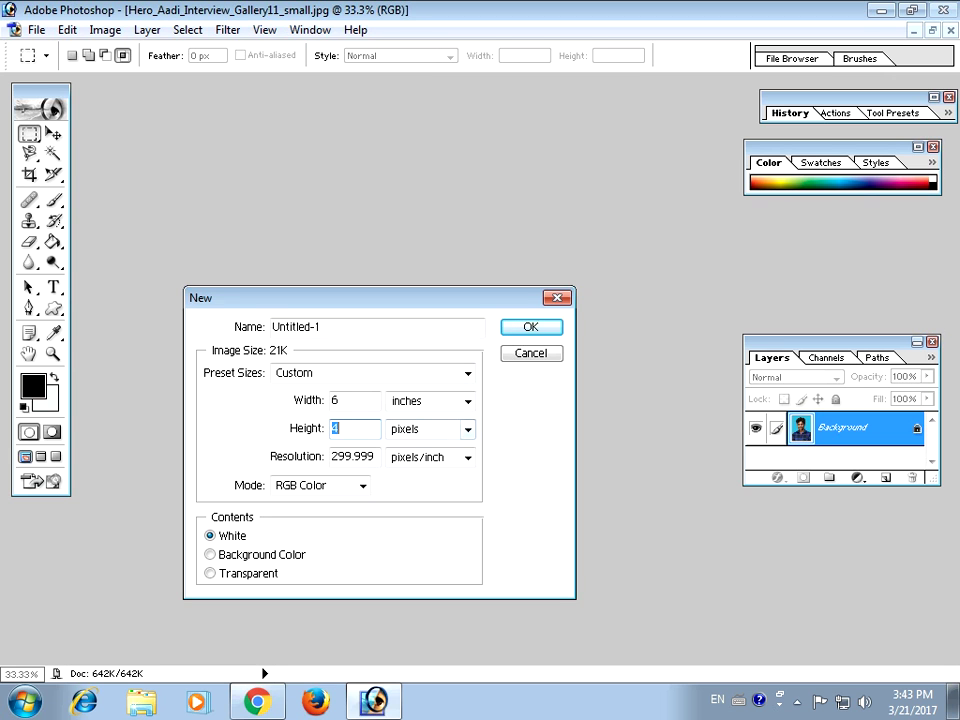
pyautogui.press('Tab')
pyautogui.hotkey('alt', 'Down')
pyautogui.press('Down')
pyautogui.press('Return')
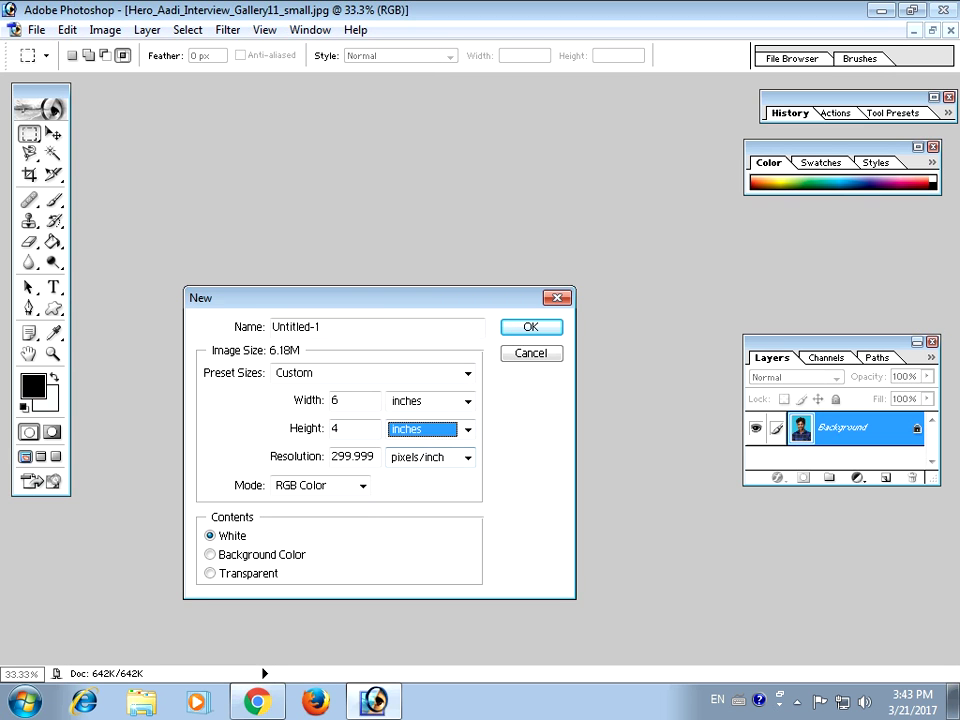
pyautogui.press('Tab')
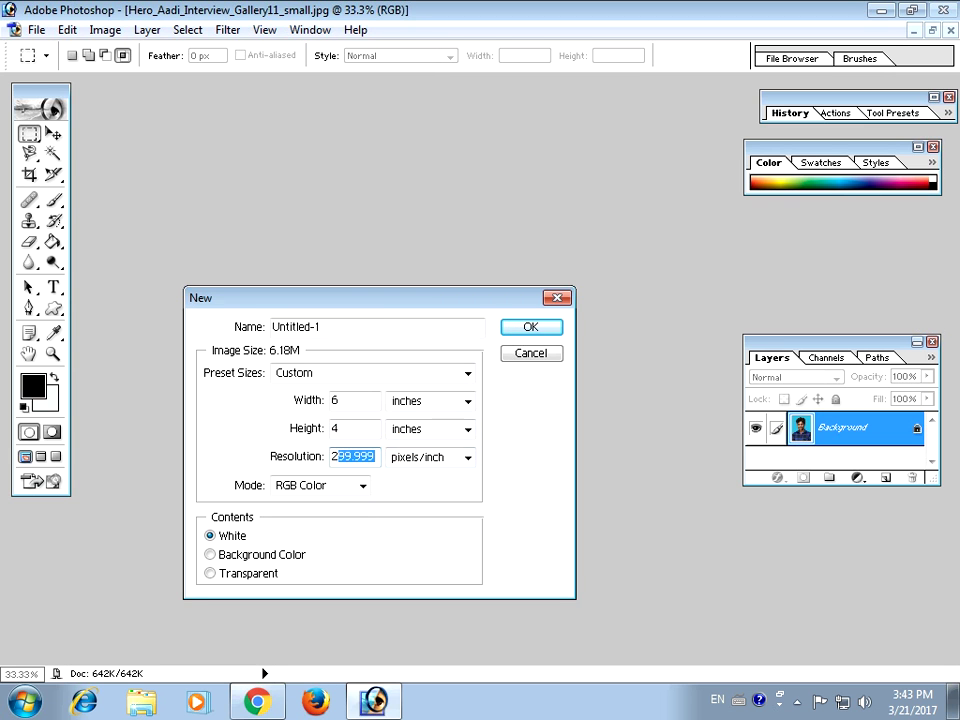
pyautogui.write('300')
# Step: Create the 6×4 inch sheet, maximize it, and zoom out to see it whole
pyautogui.press('Return')
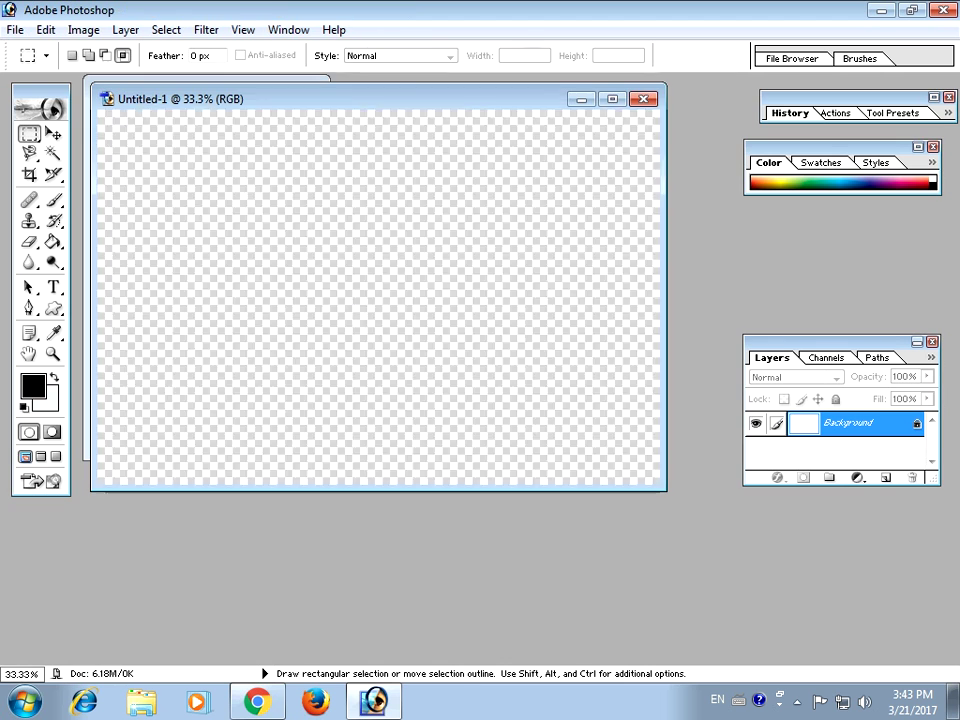
pyautogui.click(612, 98)
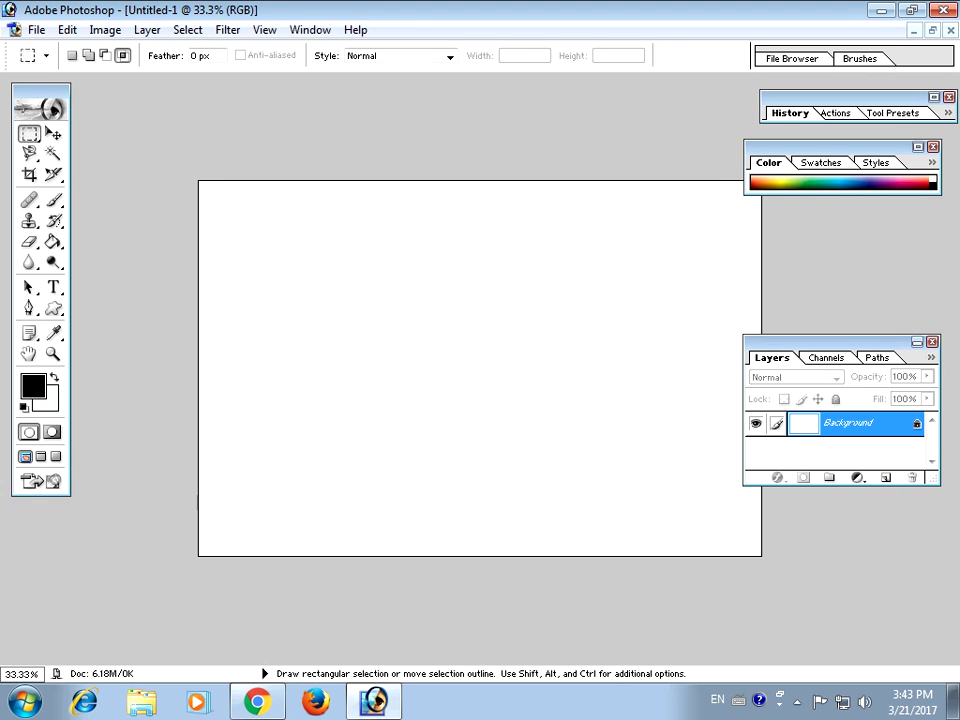
pyautogui.hotkey('ctrl', '-')
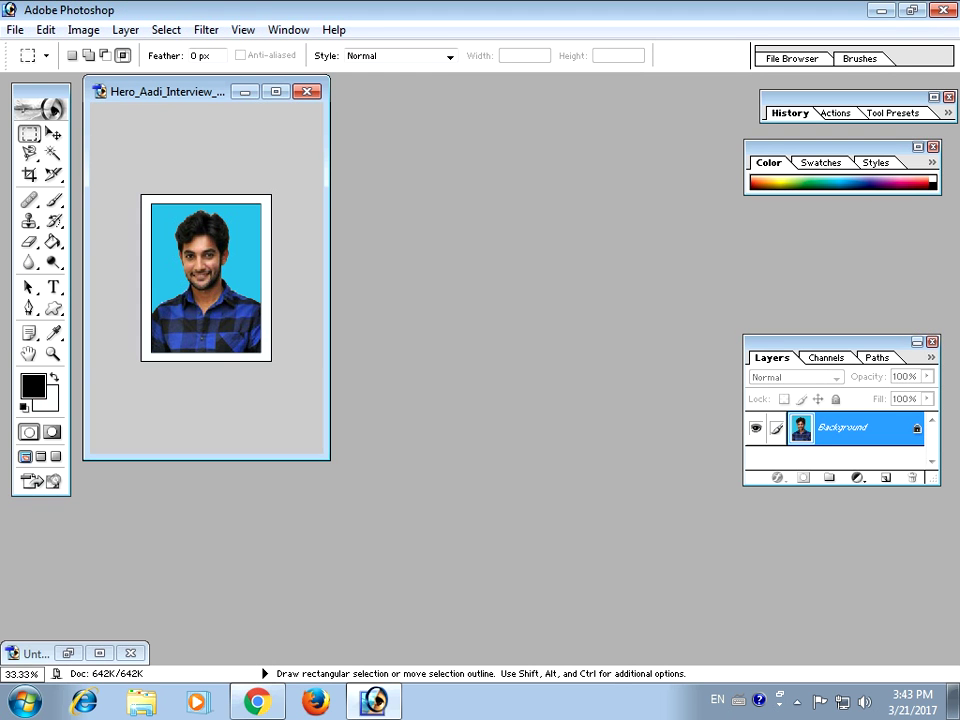
# Step: Select the entire maximized portrait and return to the blank Untitled-1 sheet
pyautogui.click(276, 91)
pyautogui.hotkey('ctrl', 'a')
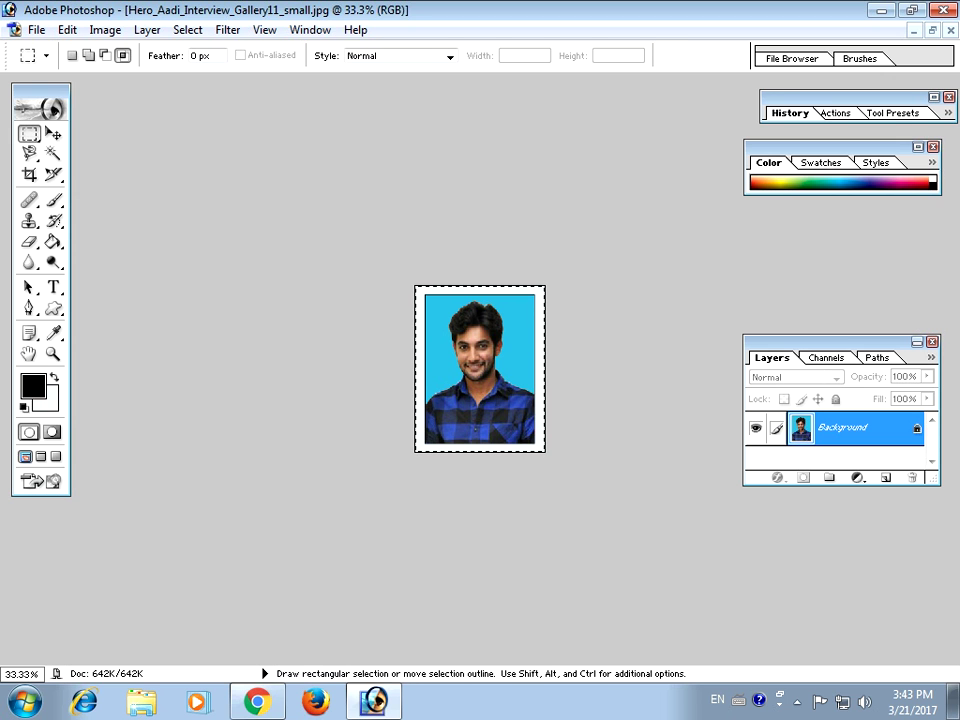
pyautogui.hotkey('ctrl', 'Tab')
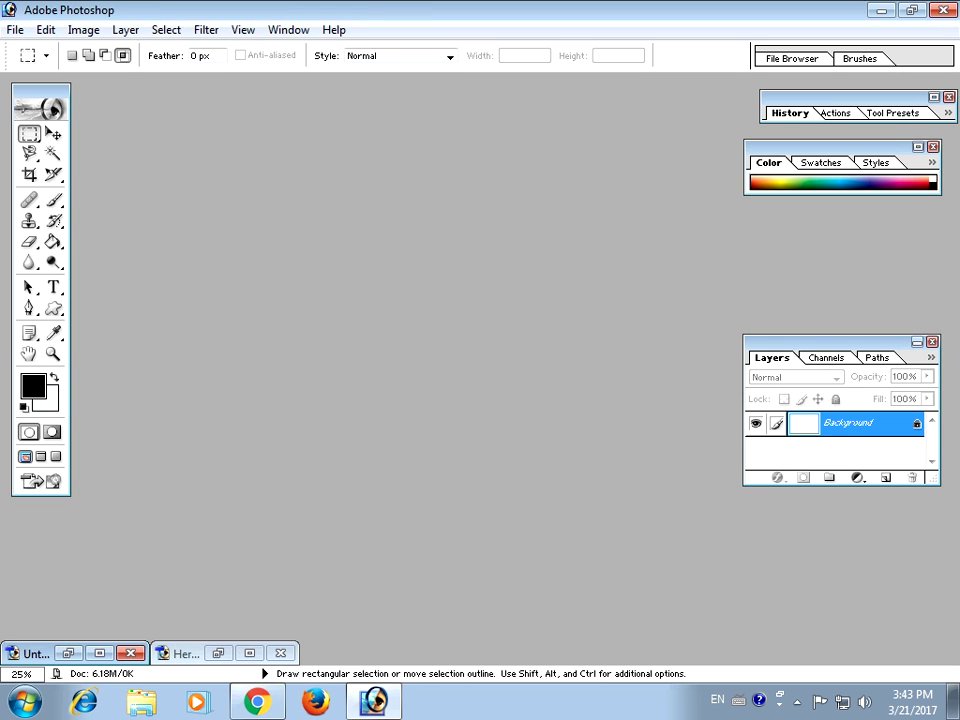
pyautogui.hotkey('ctrl', 'Tab')
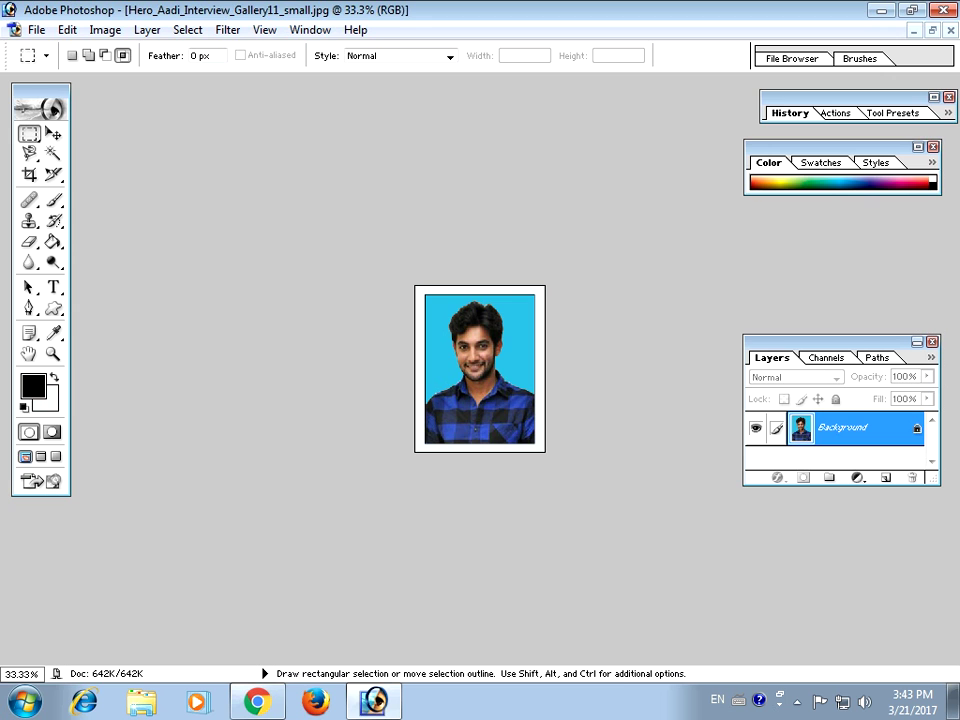
pyautogui.hotkey('ctrl', 'Tab')
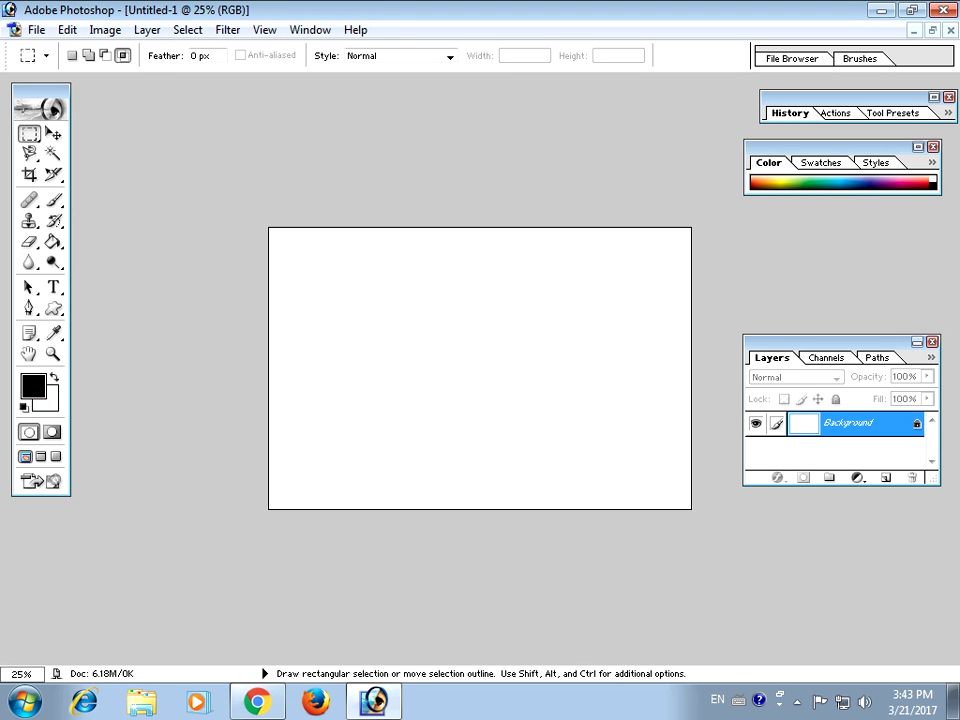
# Step: Paste the portrait onto the sheet and move it into the top-left corner
pyautogui.click(67, 29)
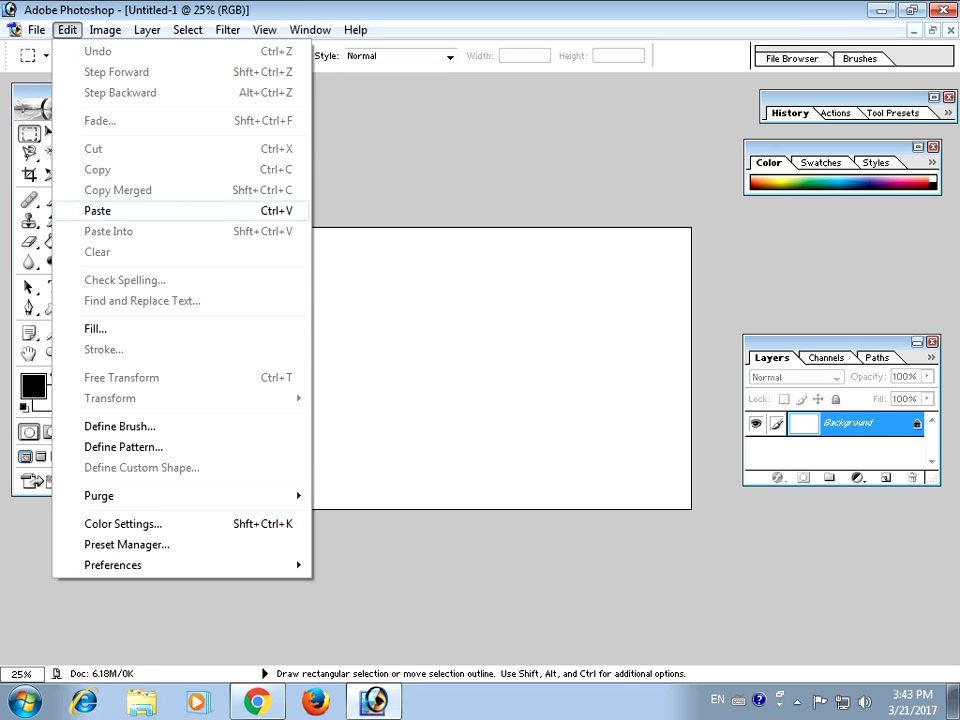
pyautogui.click(98, 210)
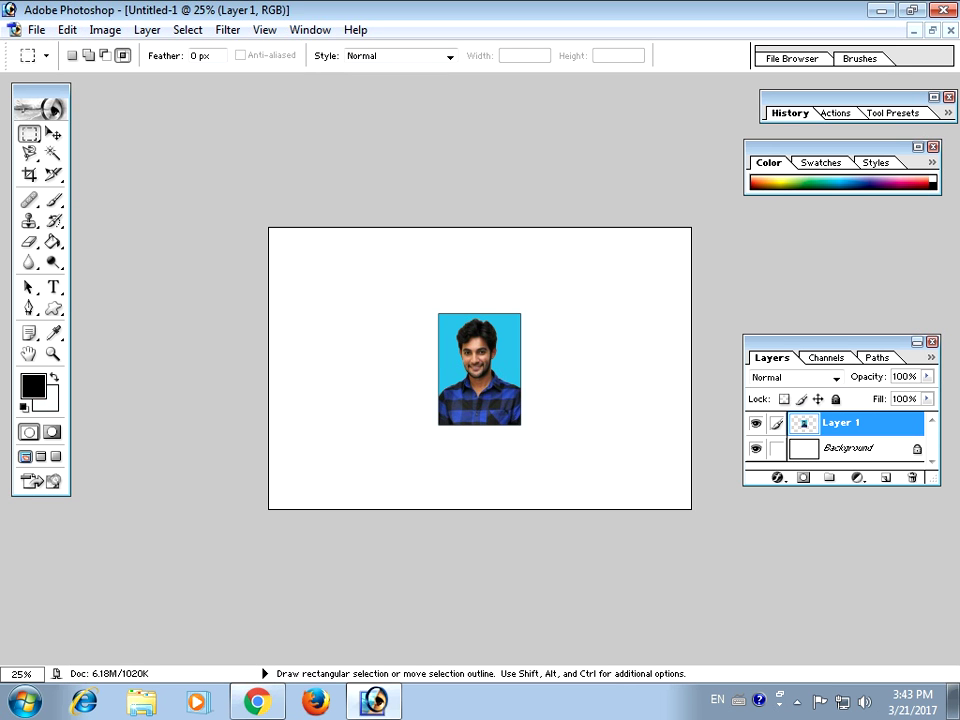
pyautogui.press('v')
pyautogui.moveTo(478, 368); pyautogui.dragTo(324, 299)
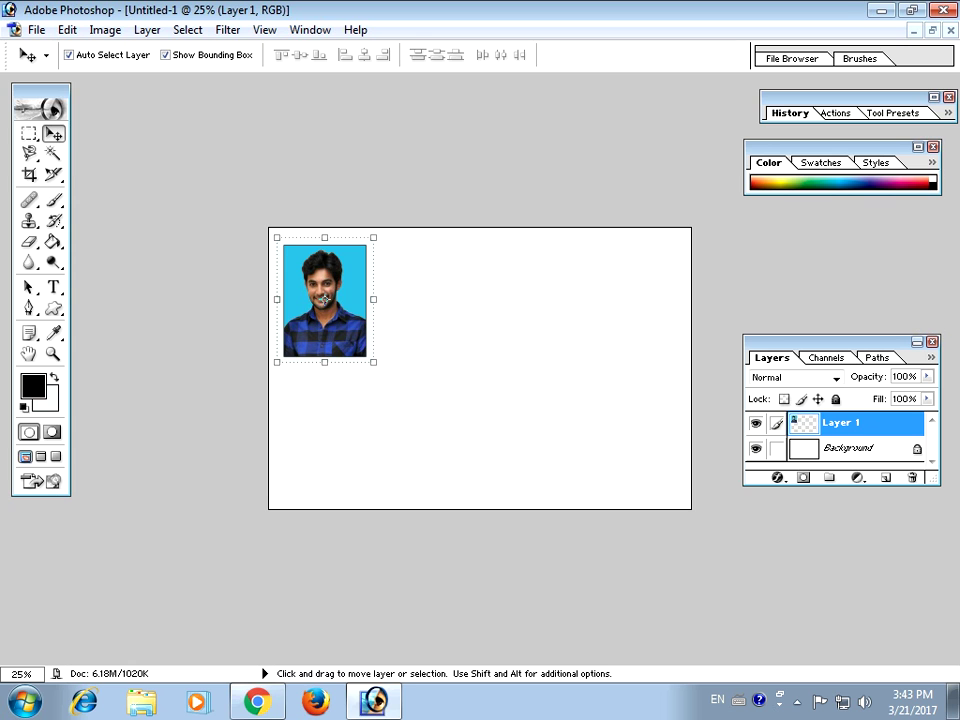
# Step: Alt-drag duplicates of the portrait along the top row and into the second row
pyautogui.moveTo(324, 299); pyautogui.dragTo(628, 300)
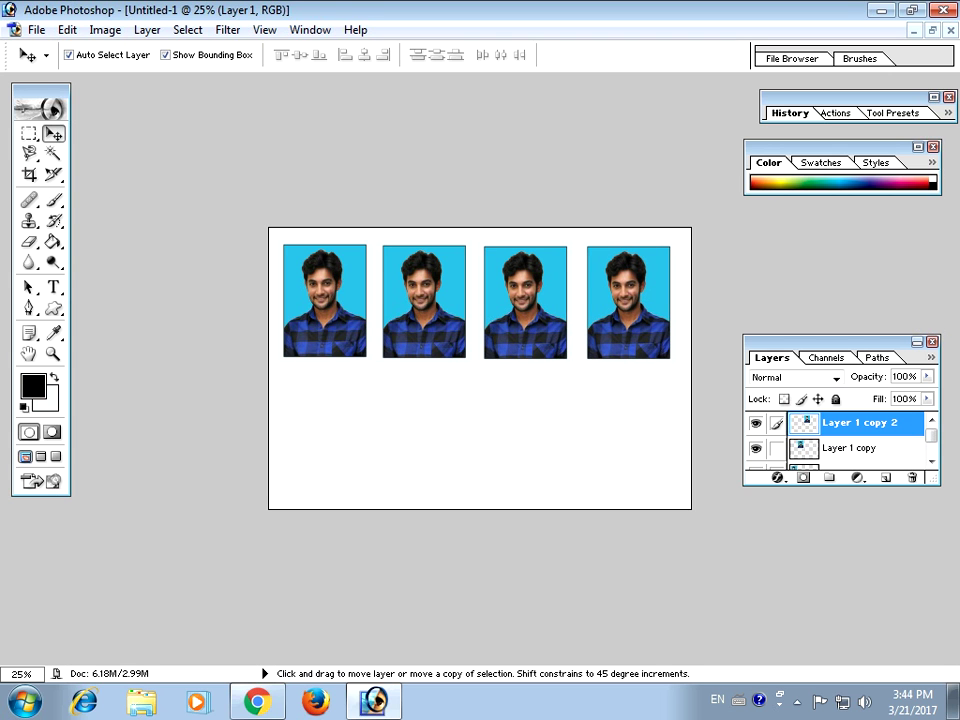
pyautogui.moveTo(628, 300)
pyautogui.mouseDown()
pyautogui.moveTo(448, 435)
pyautogui.moveTo(634, 436)
pyautogui.moveTo(649, 539)
pyautogui.moveTo(534, 446)
pyautogui.moveTo(314, 430)
pyautogui.moveTo(324, 437)
pyautogui.mouseUp()
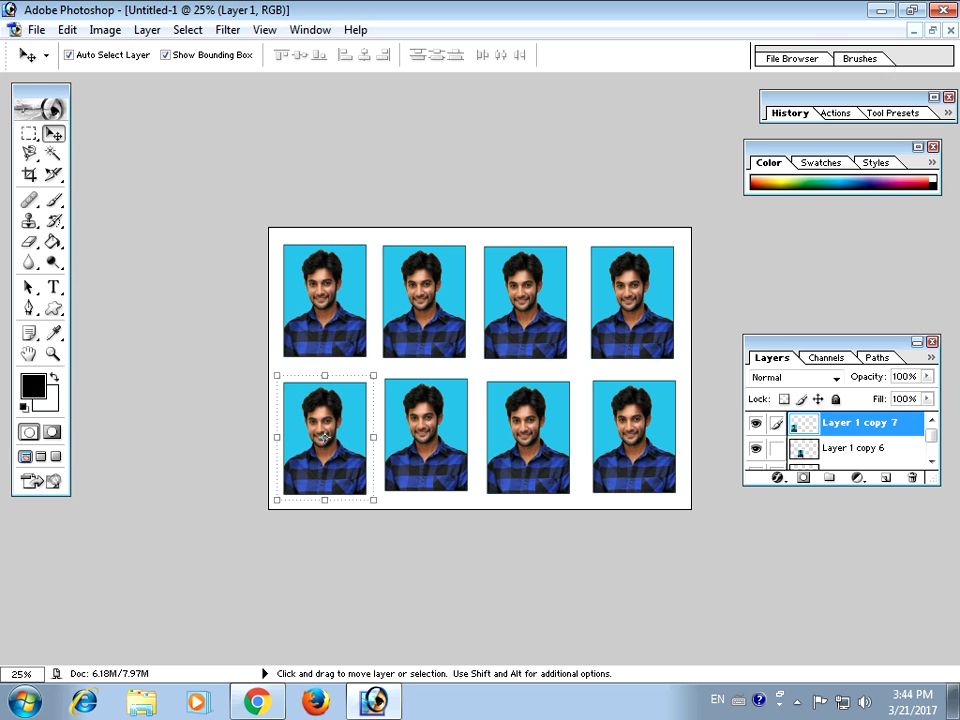
# Step: Nudge the second bottom photo and the first three top photos so the rows space evenly
pyautogui.click(424, 433)
pyautogui.moveTo(424, 433); pyautogui.dragTo(422, 437)
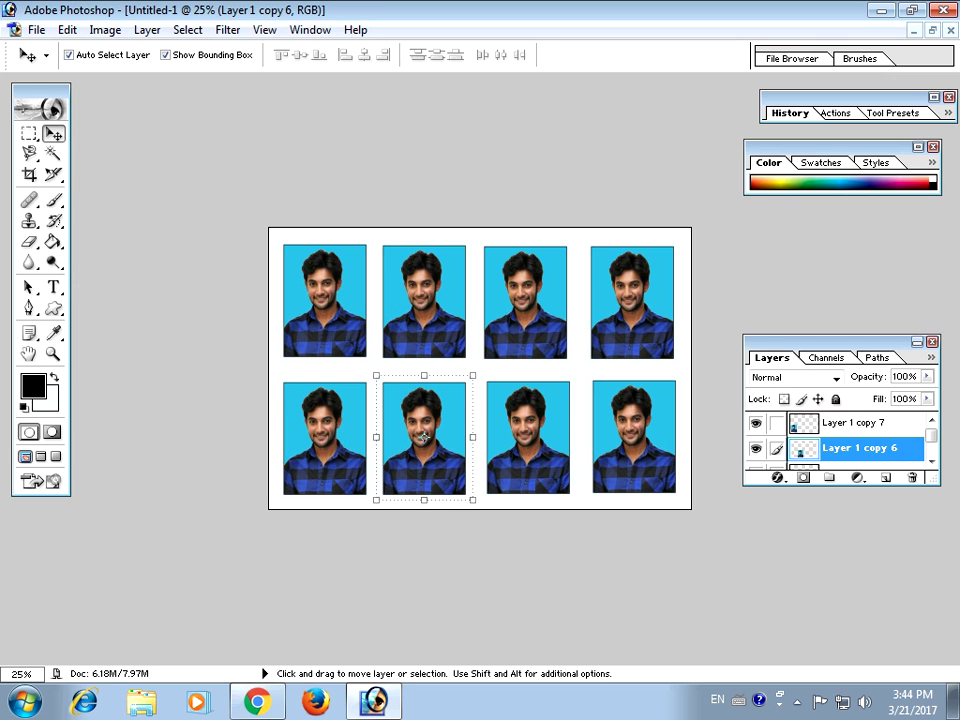
pyautogui.click(525, 301)
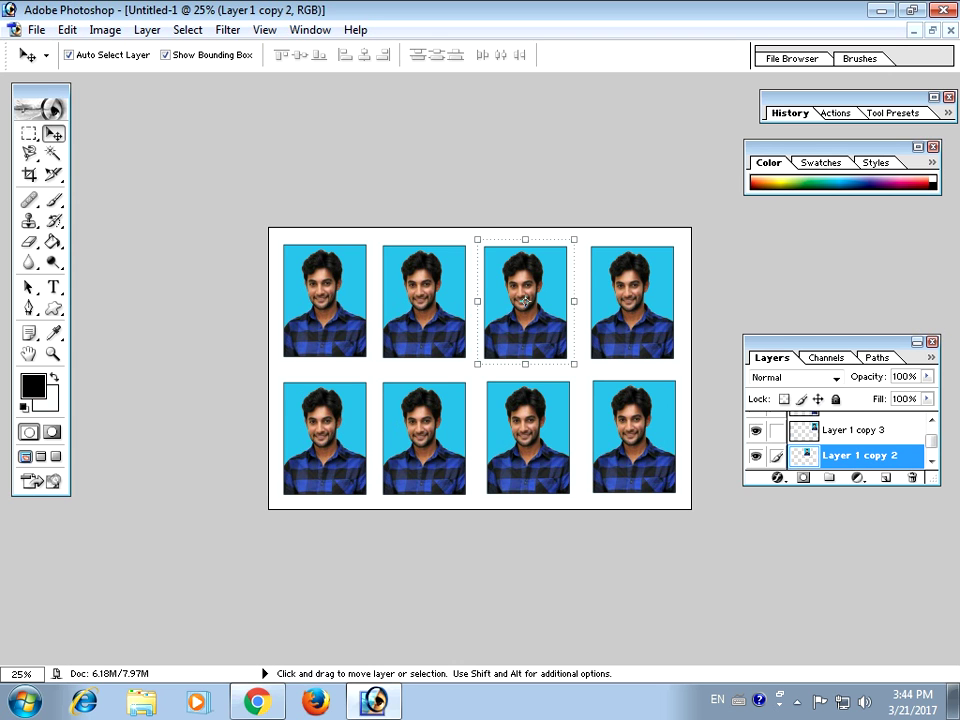
pyautogui.moveTo(525, 301); pyautogui.dragTo(532, 301)
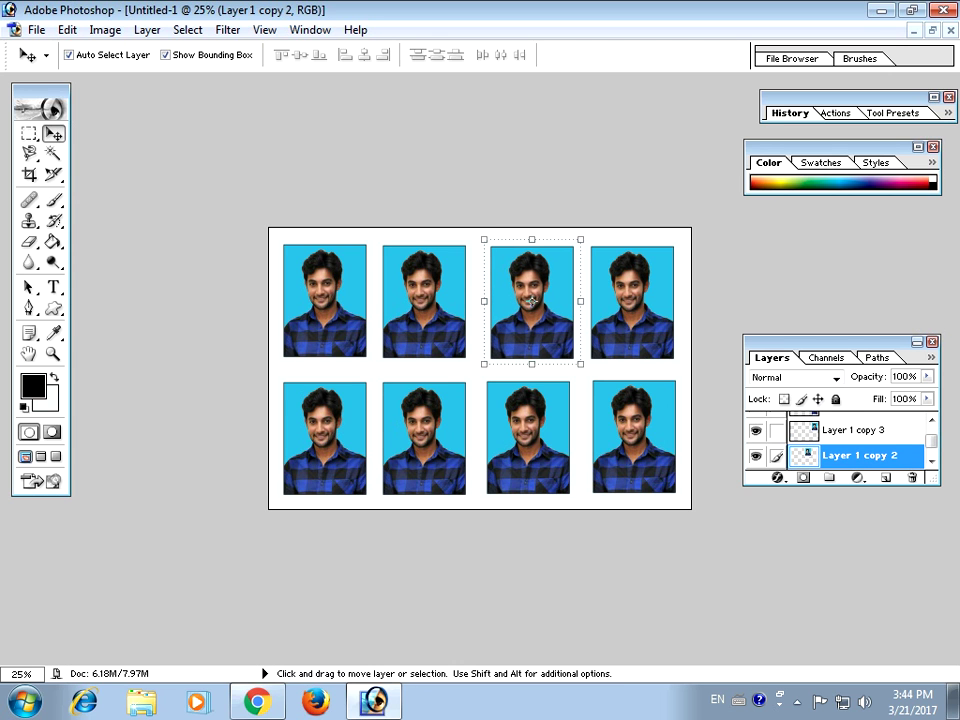
pyautogui.click(424, 300)
pyautogui.moveTo(424, 300); pyautogui.dragTo(431, 300)
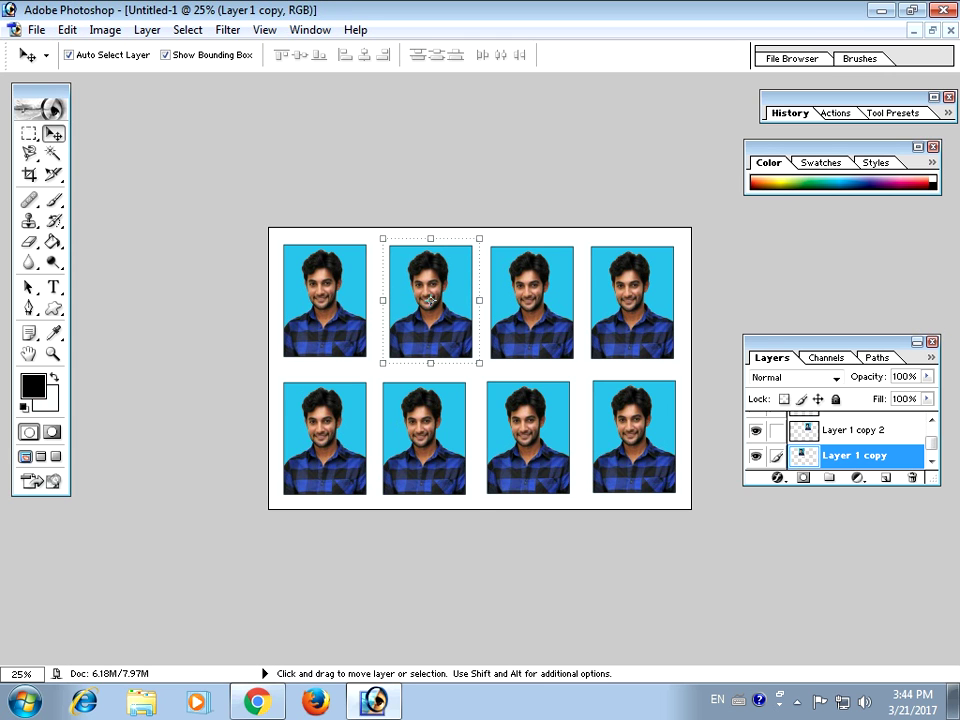
pyautogui.click(324, 299)
pyautogui.moveTo(324, 299); pyautogui.dragTo(329, 299)
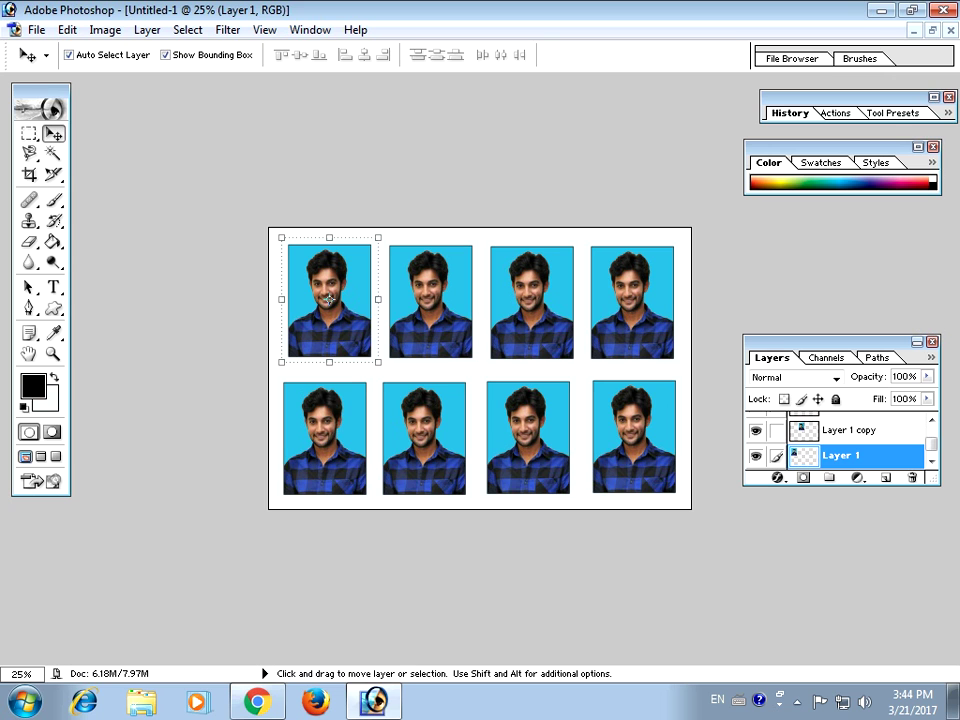
# Step: Switch to the Rectangular Marquee tool, dropping the transform box
pyautogui.press('alt')
pyautogui.click(22, 131)
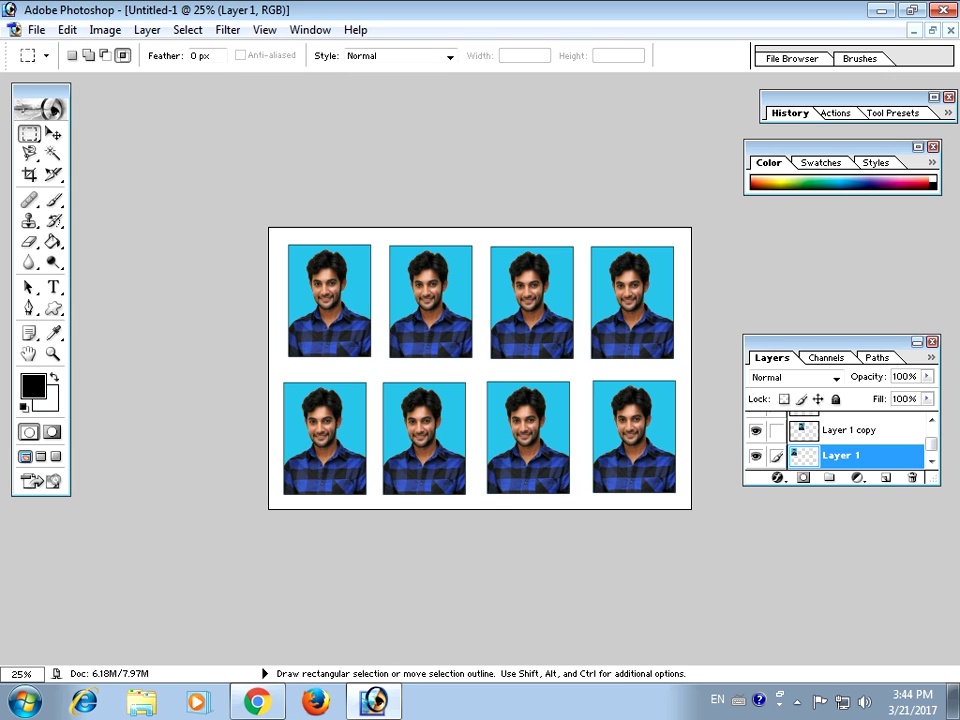
pyautogui.hotkey('ctrl', 'shift')
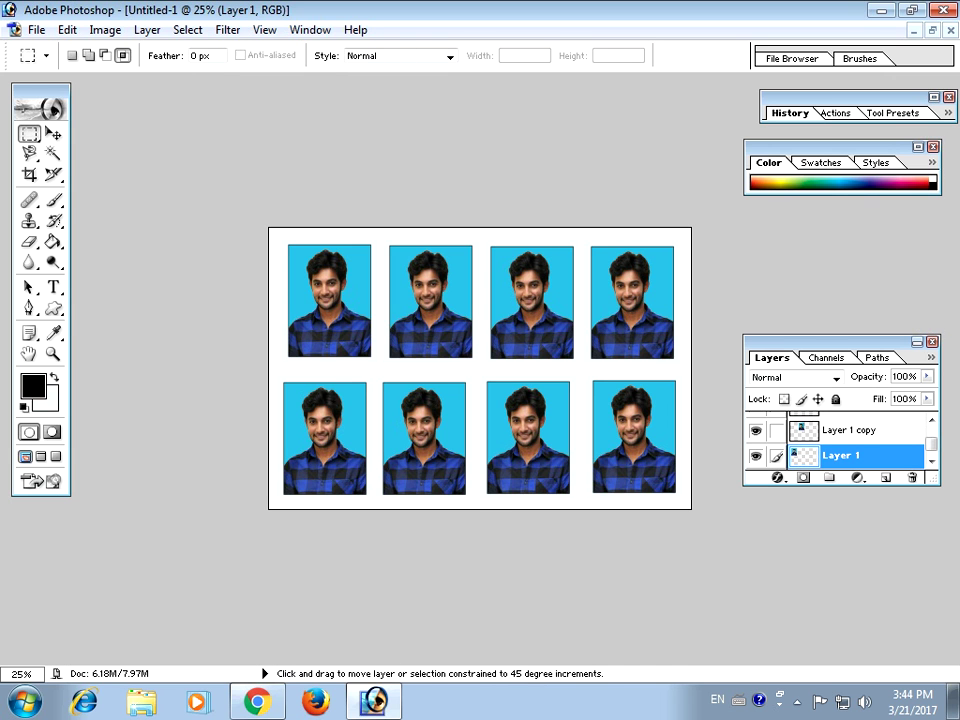